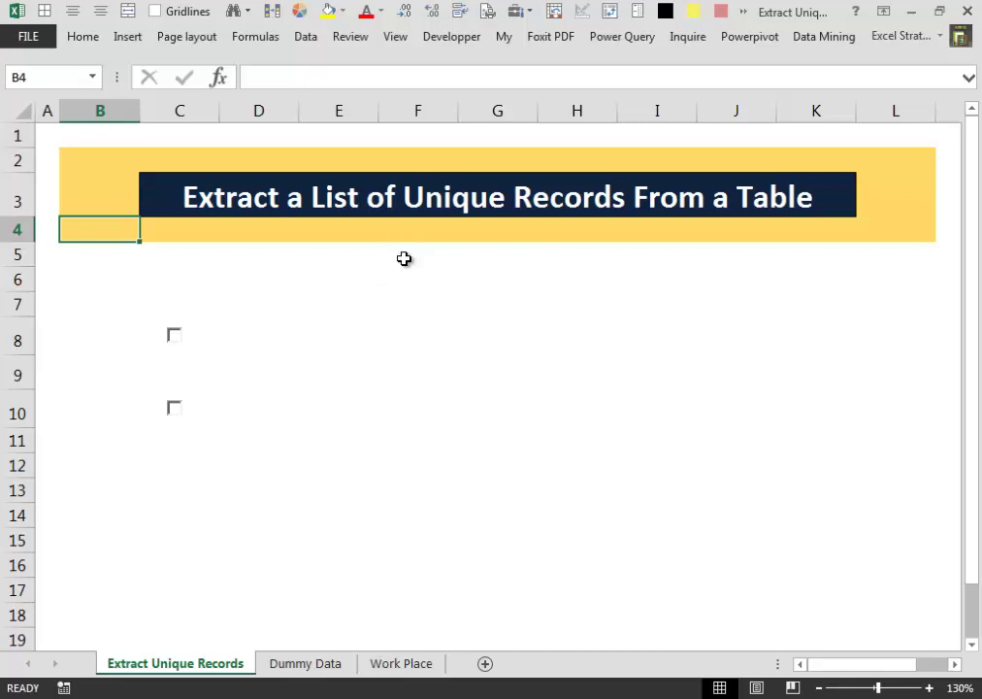
- Tick both checkboxes to reveal the two extraction methods and select the Advanced Filter row D8:I8
{"action": "left_click", "coordinate": [174, 335]}
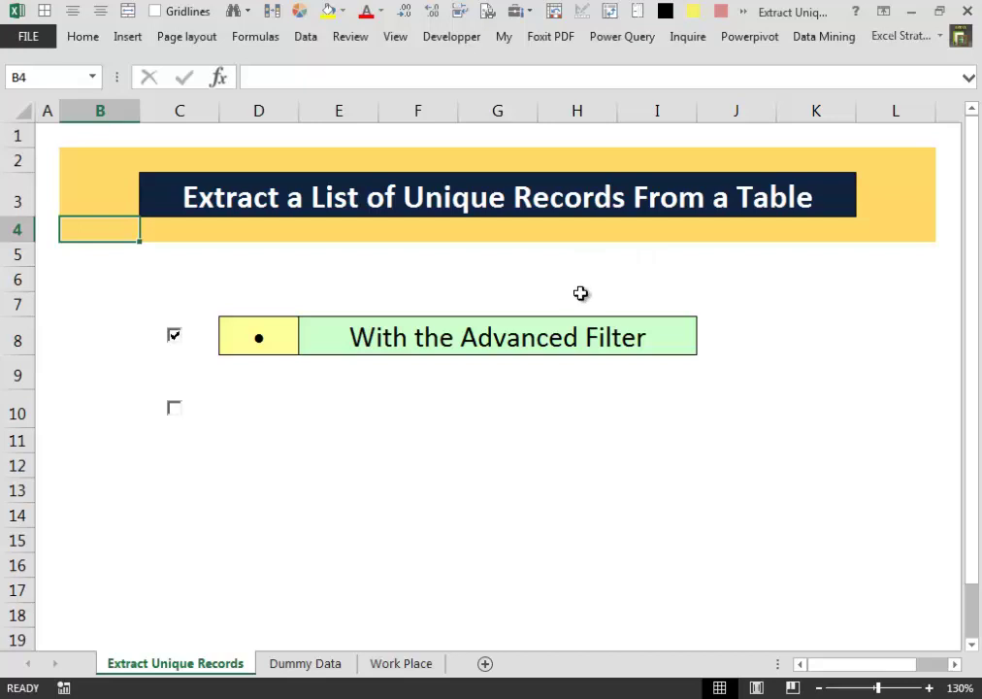
{"action": "left_click", "coordinate": [174, 409]}
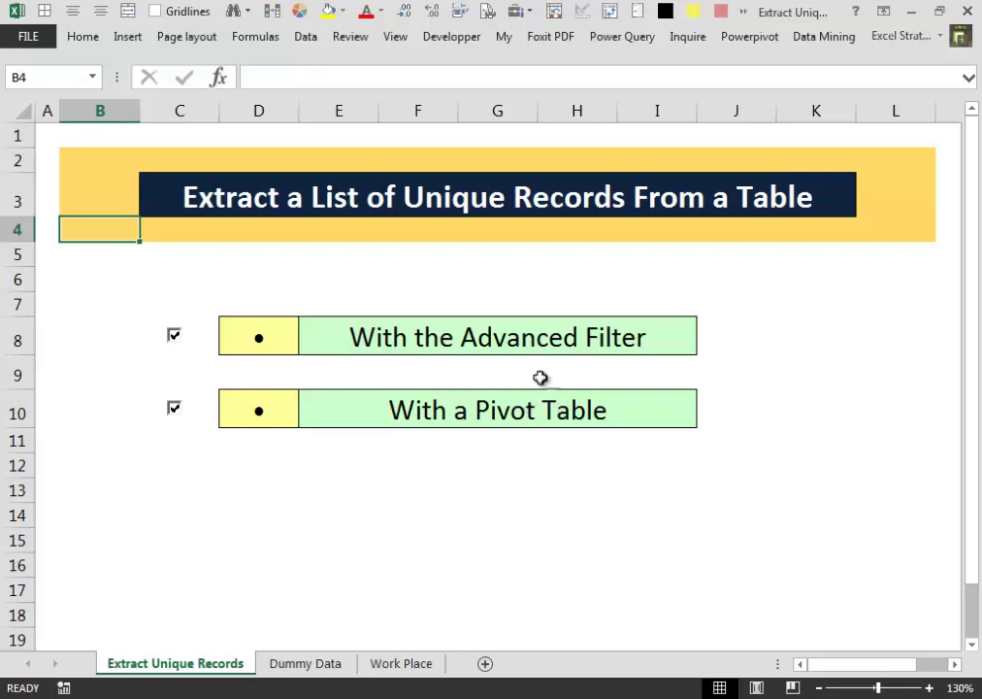
{"action": "left_click_drag", "start_coordinate": [271, 346], "coordinate": [669, 345]}
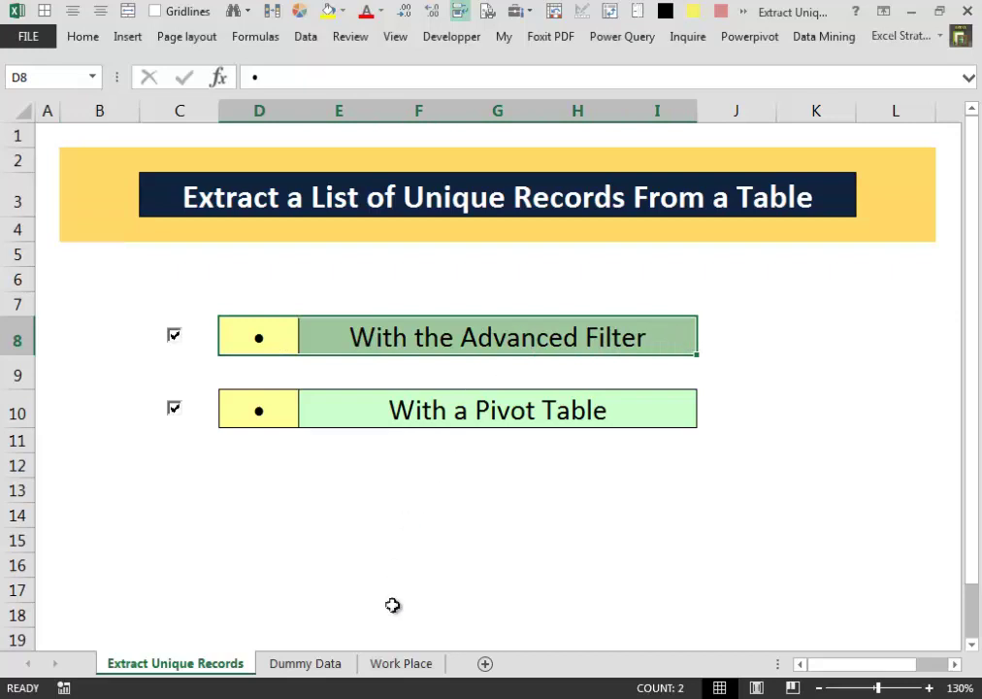
- Look at the Work Place sheet, and examine the extent of the Dummy Data table across its columns and down to its last row
{"action": "left_click", "coordinate": [401, 664]}
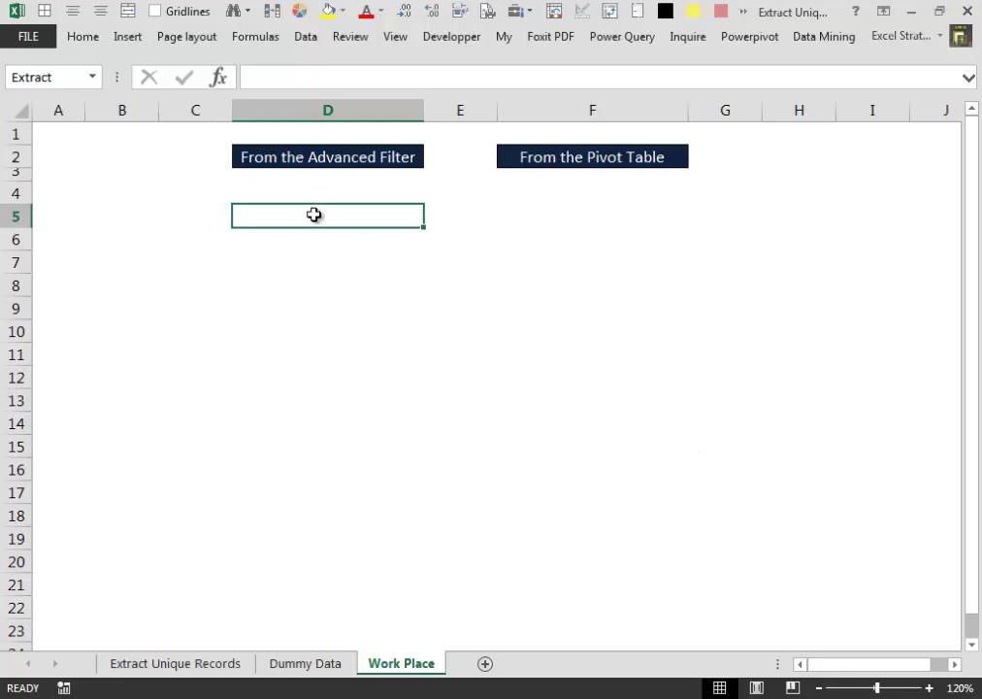
{"action": "left_click", "coordinate": [320, 664]}
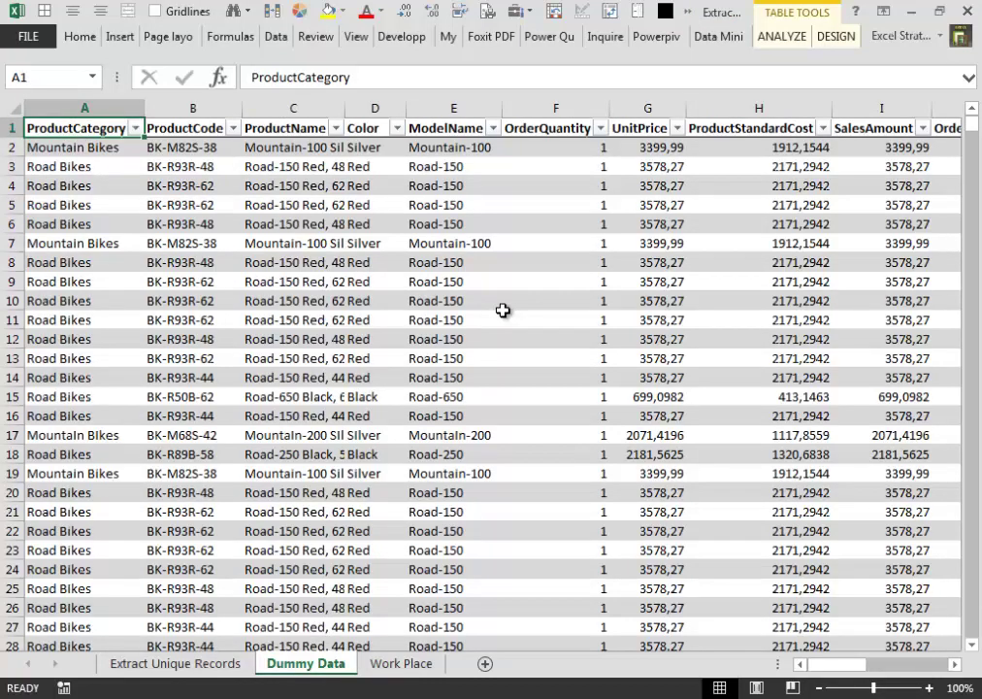
{"action": "key", "text": "ctrl+Right"}
{"action": "key", "text": "ctrl+Left"}
{"action": "key", "text": "ctrl+Down"}
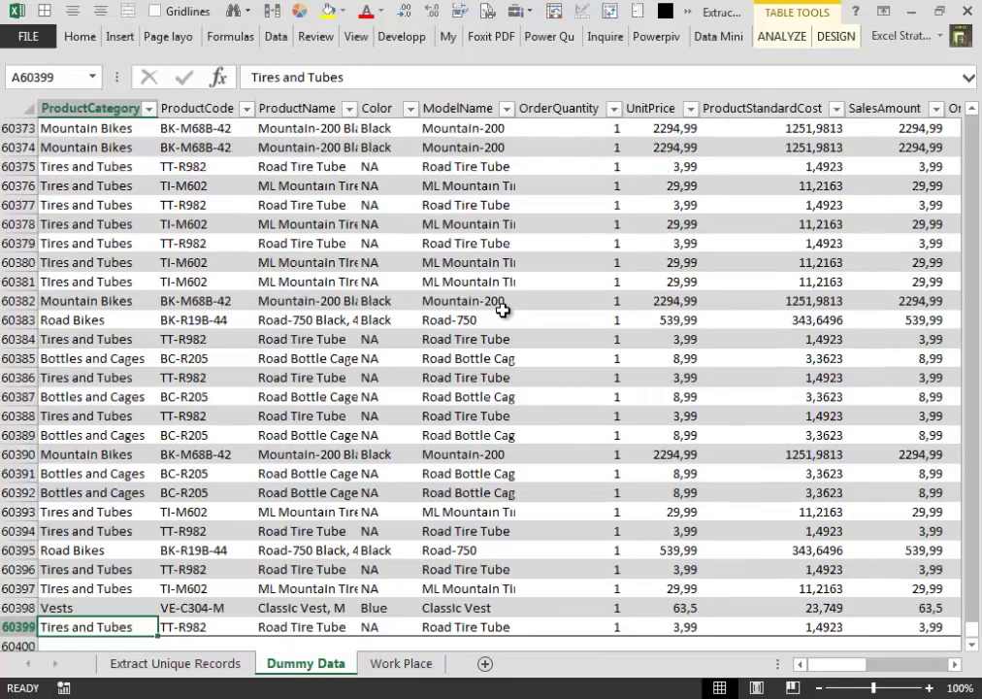
{"action": "key", "text": "ctrl+Up"}
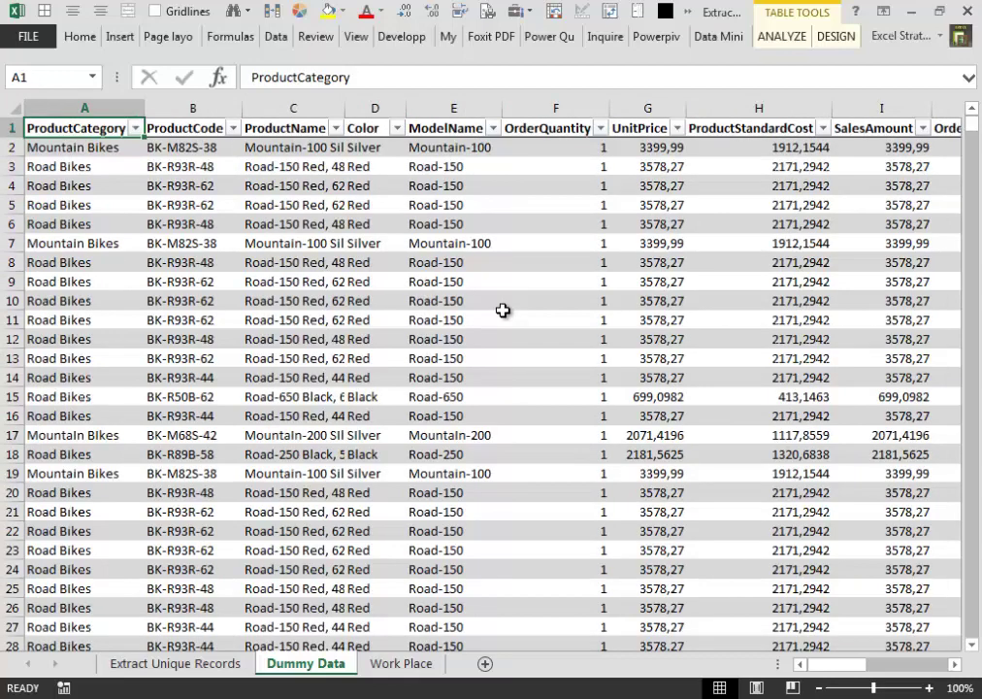
{"action": "key", "text": "ctrl+Down"}
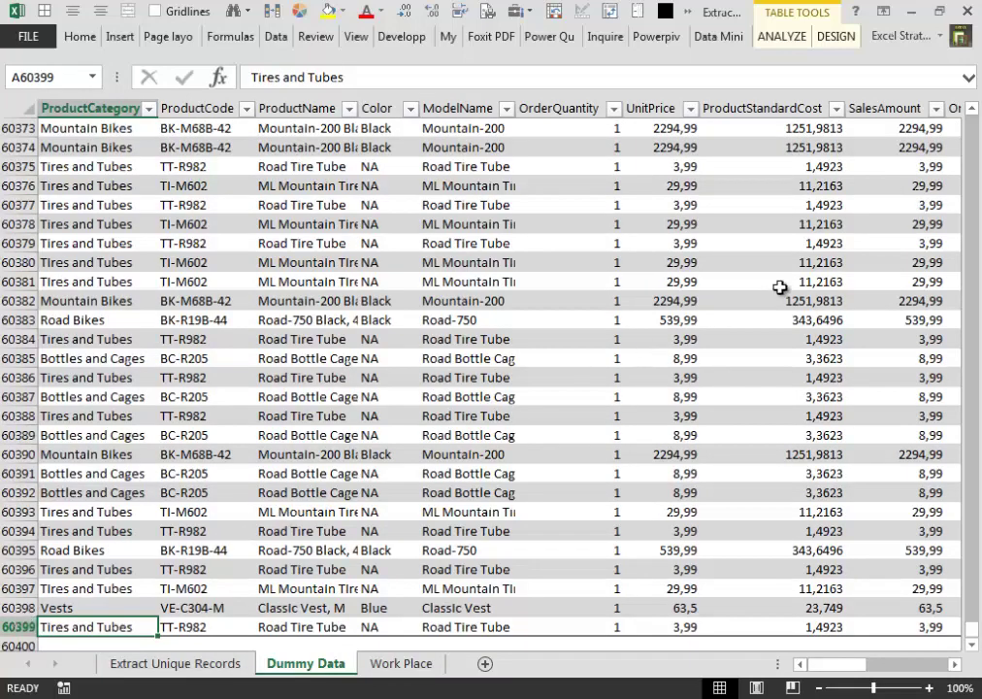
{"action": "key", "text": "ctrl+Home"}
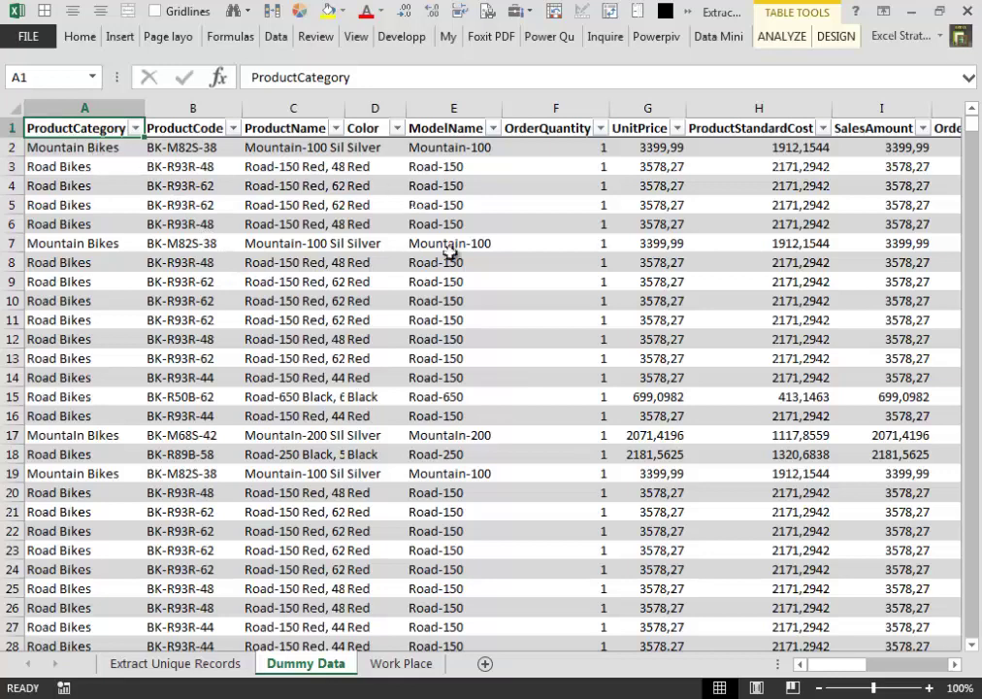
- Set up an Advanced Filter on the Work Place sheet that copies unique records only to cell D5
{"action": "left_click", "coordinate": [393, 665]}
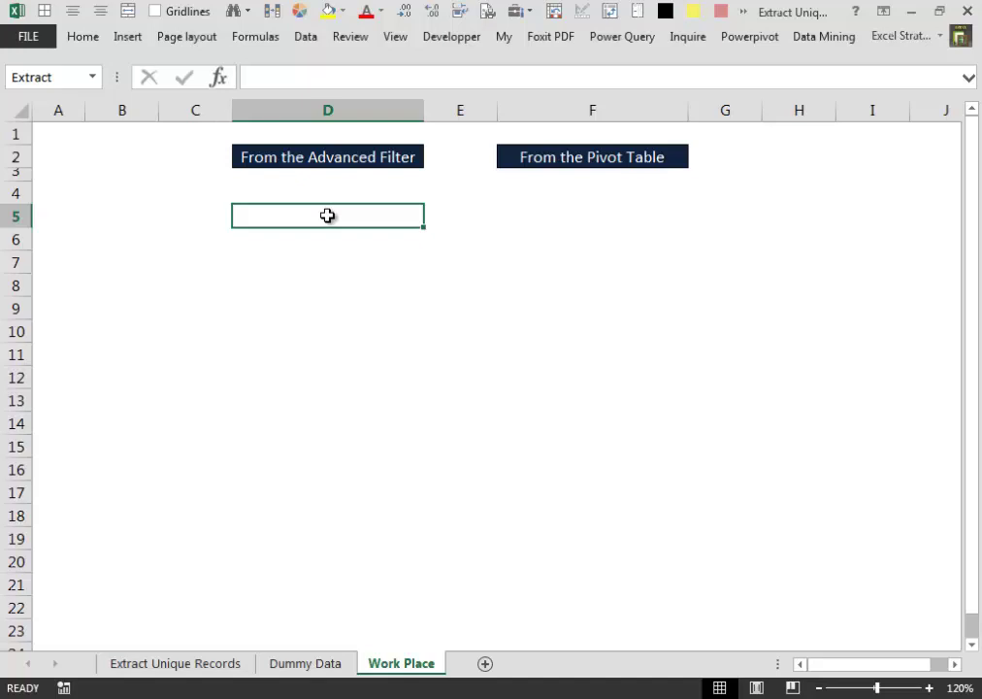
{"action": "left_click", "coordinate": [306, 37]}
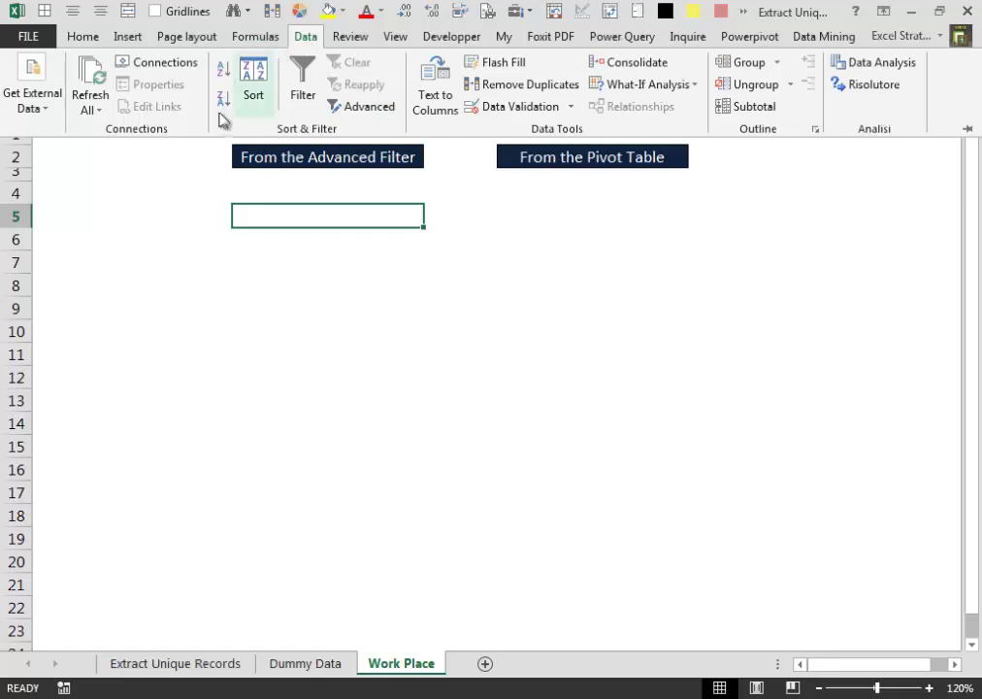
{"action": "left_click", "coordinate": [369, 108]}
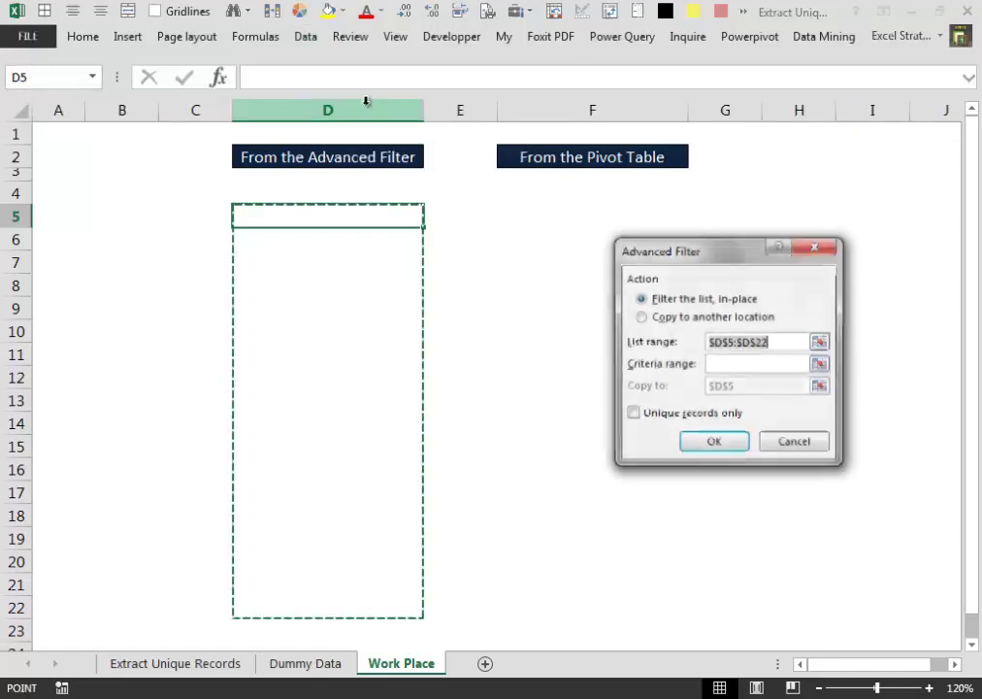
{"action": "left_click_drag", "start_coordinate": [713, 252], "coordinate": [610, 262]}
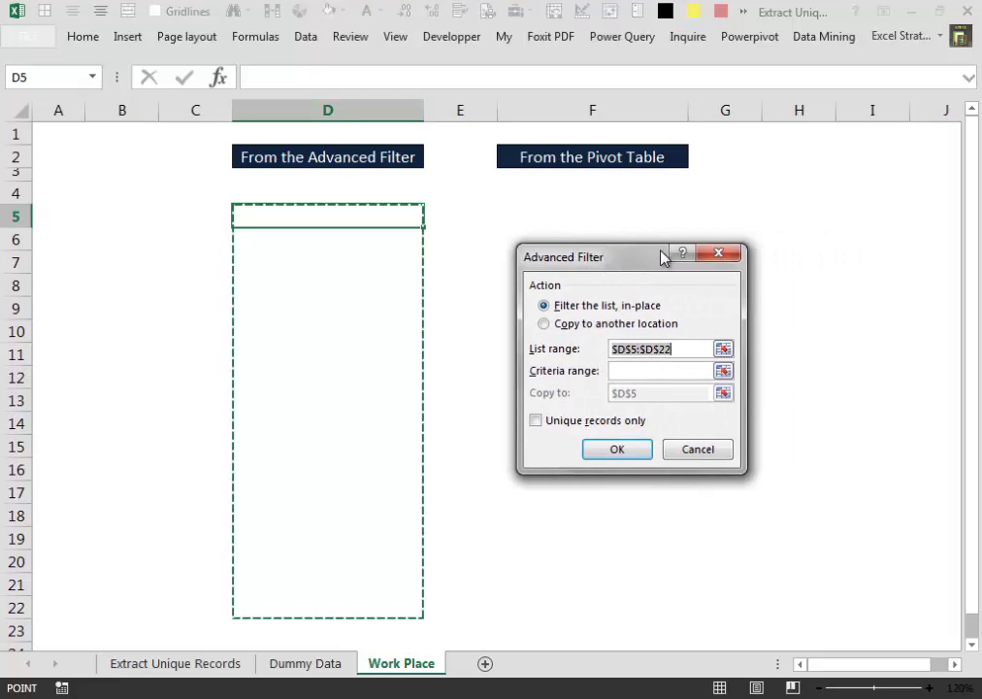
{"action": "left_click", "coordinate": [547, 326]}
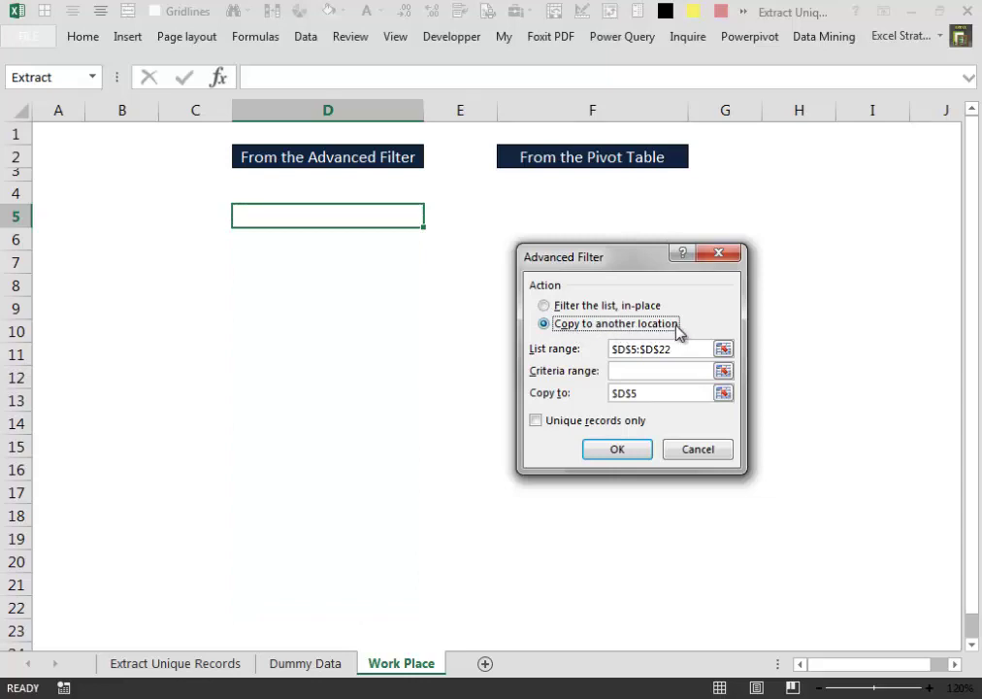
{"action": "left_click", "coordinate": [646, 395]}
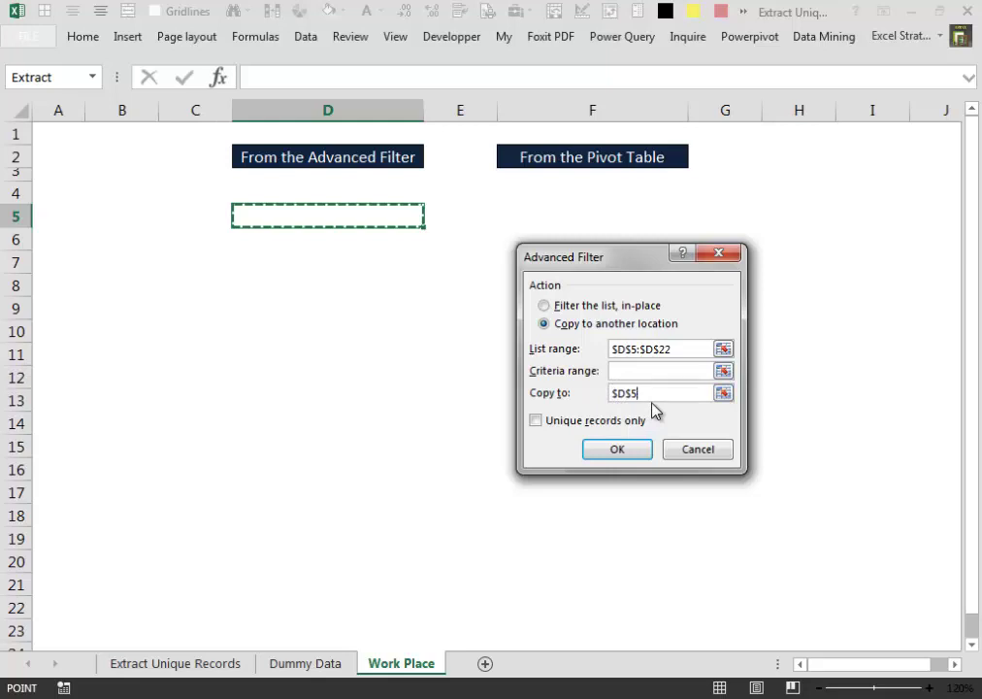
{"action": "left_click", "coordinate": [536, 421]}
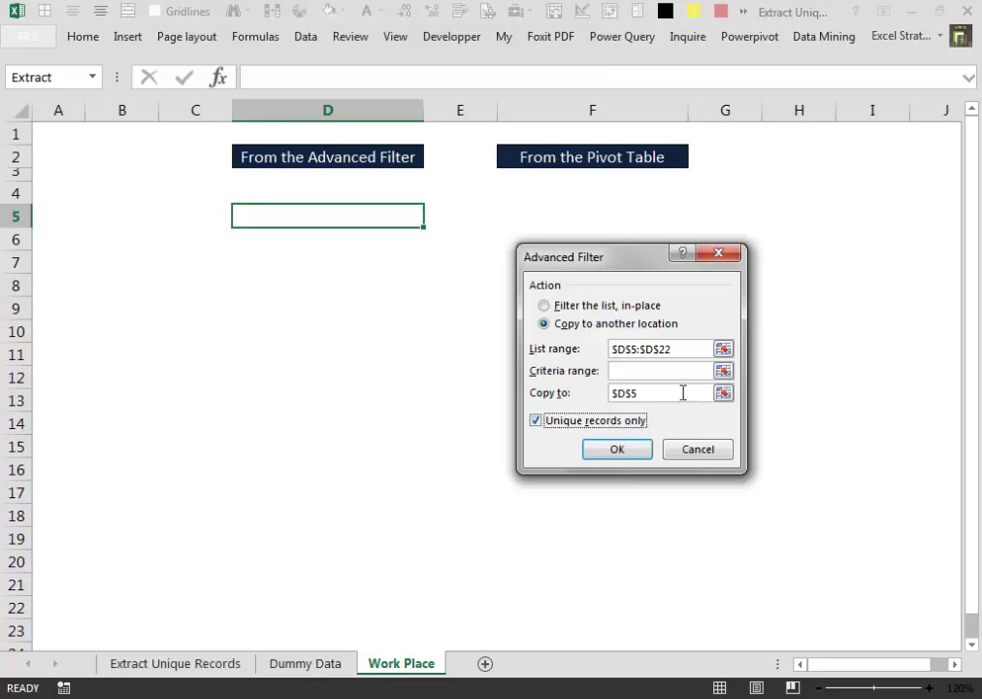
- Set the filter's list range to the whole ProductCategory column of the Dummy Data table, header included, and run the filter
{"action": "left_click", "coordinate": [679, 354]}
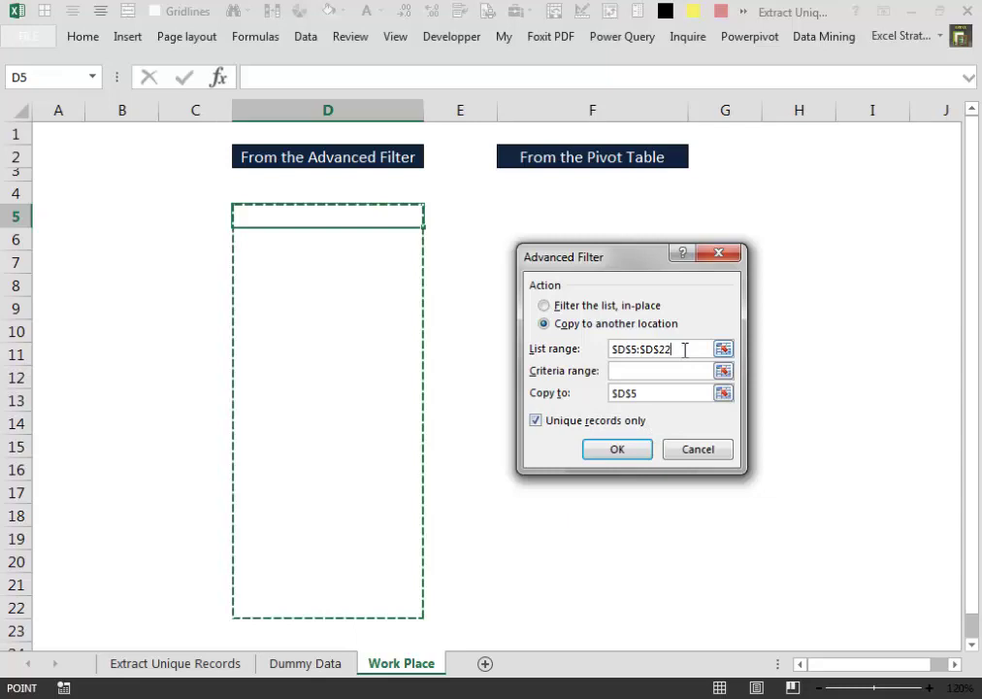
{"action": "left_click_drag", "start_coordinate": [651, 349], "coordinate": [609, 351]}
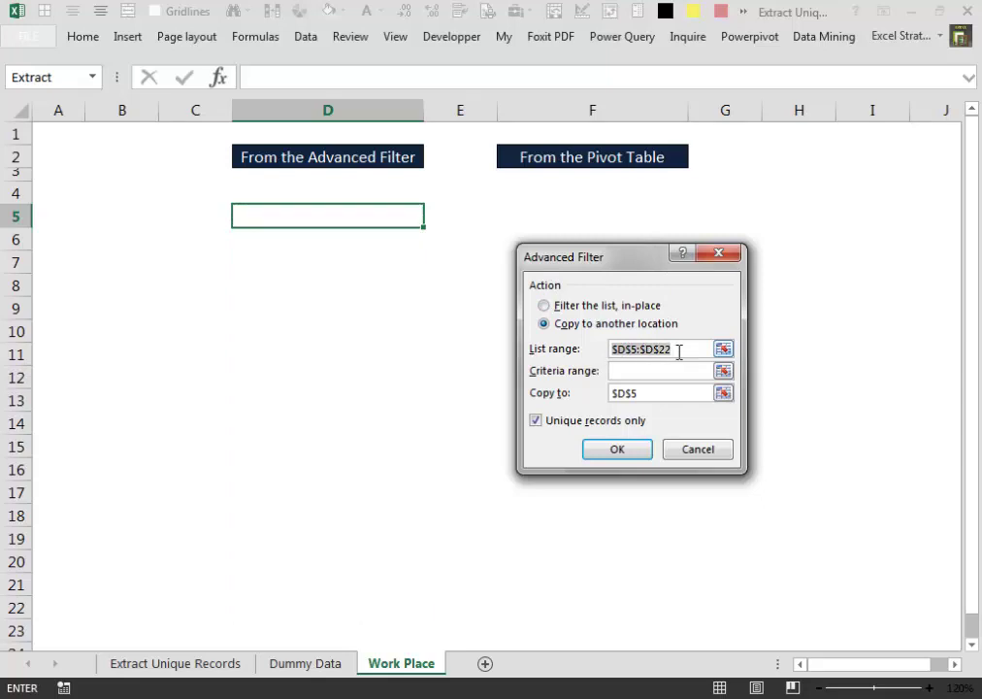
{"action": "left_click", "coordinate": [306, 664]}
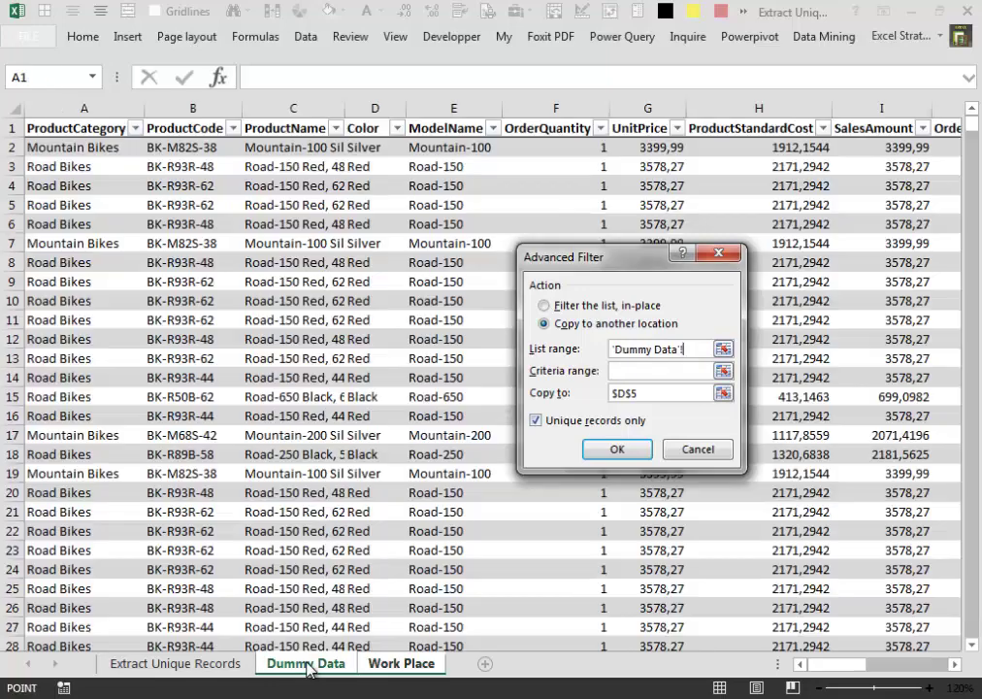
{"action": "left_click_drag", "start_coordinate": [626, 270], "coordinate": [682, 278]}
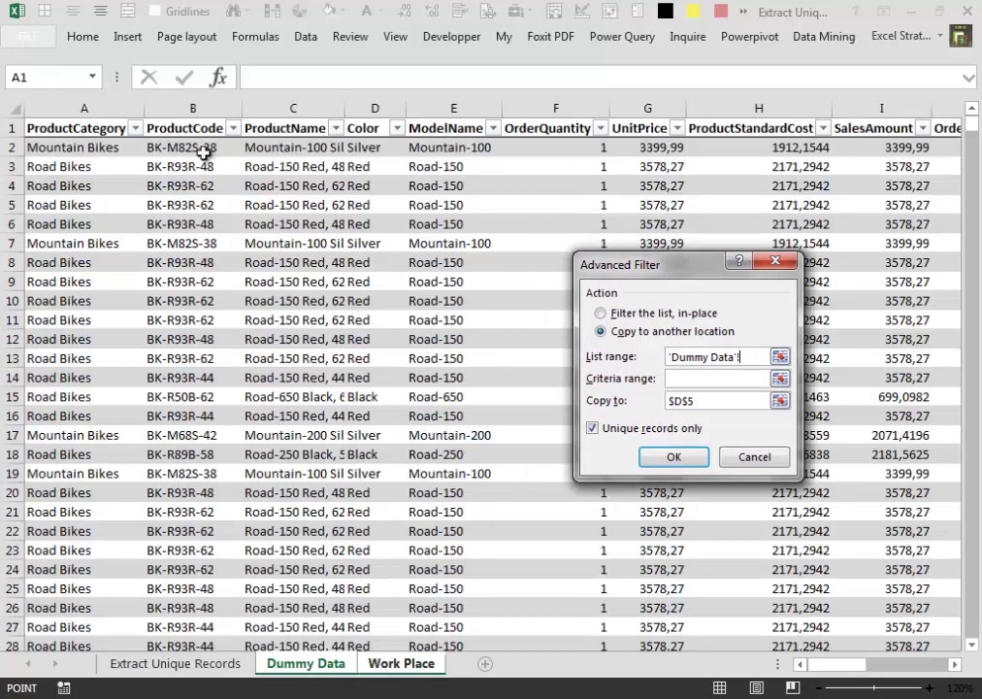
{"action": "left_click", "coordinate": [83, 129]}
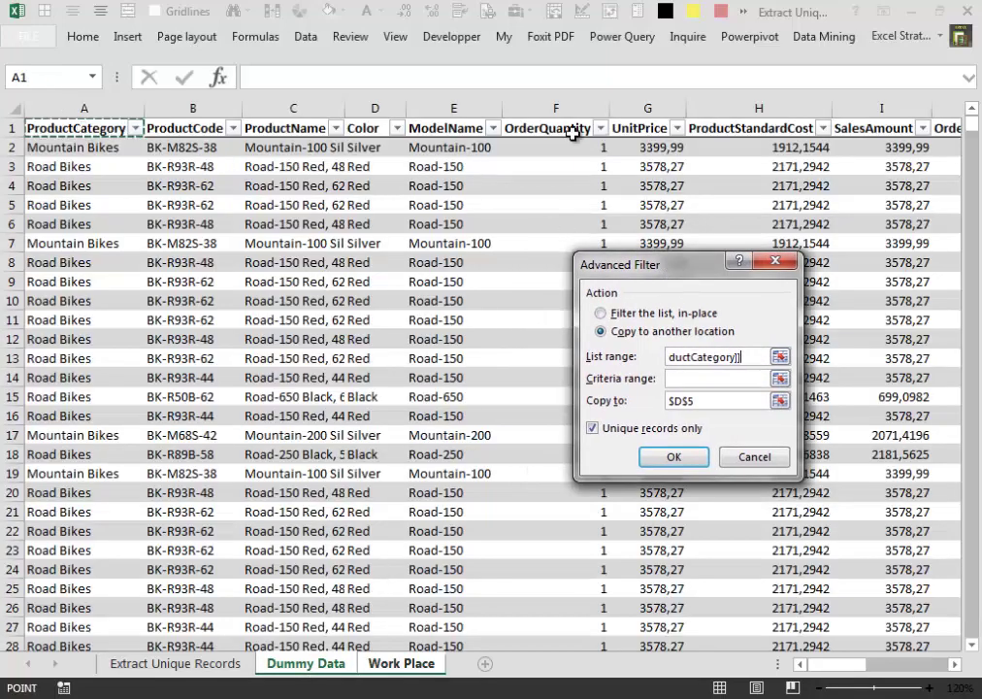
{"action": "key", "text": "ctrl+shift+Down"}
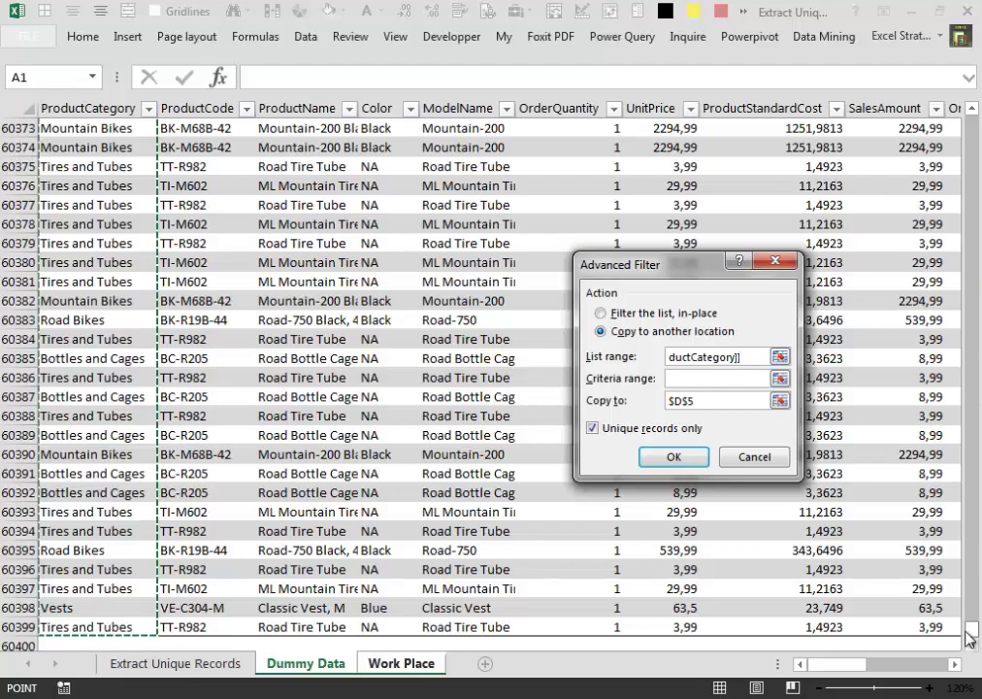
{"action": "left_click_drag", "start_coordinate": [969, 629], "coordinate": [977, 97]}
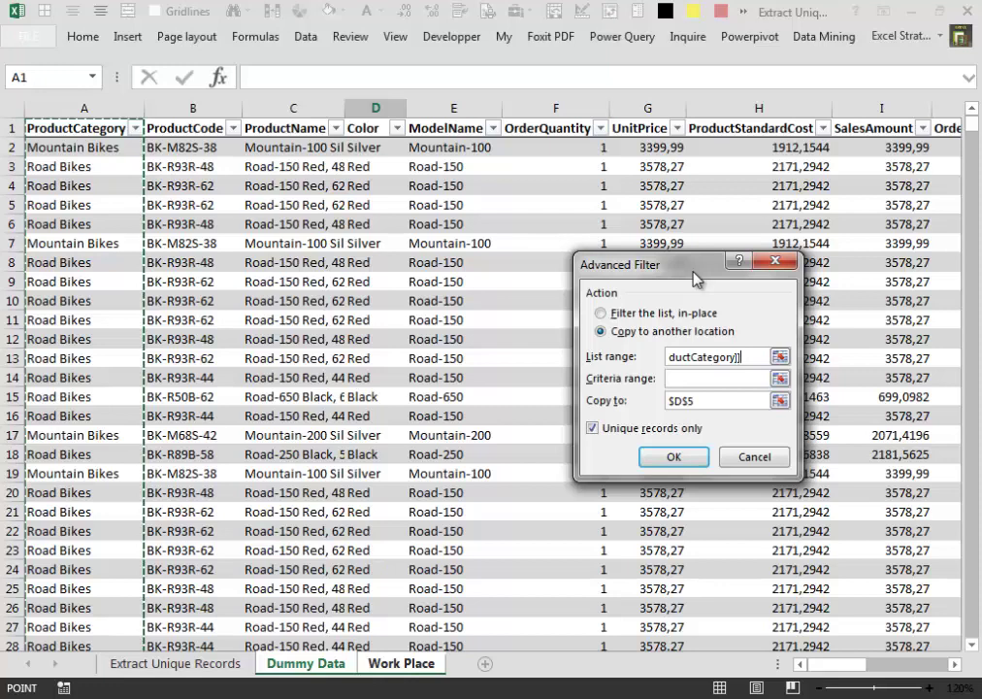
{"action": "left_click", "coordinate": [675, 458]}
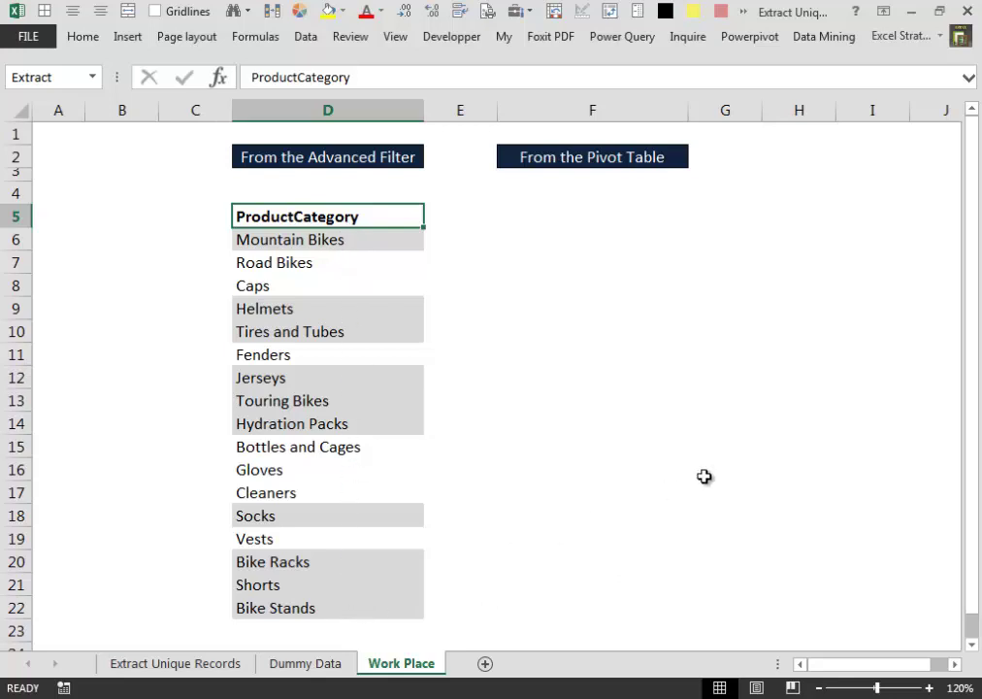
- Sort the extracted ProductCategory list from A to Z using a filter on its header, and remove that filter
{"action": "left_click", "coordinate": [307, 37]}
{"action": "left_click", "coordinate": [302, 126]}
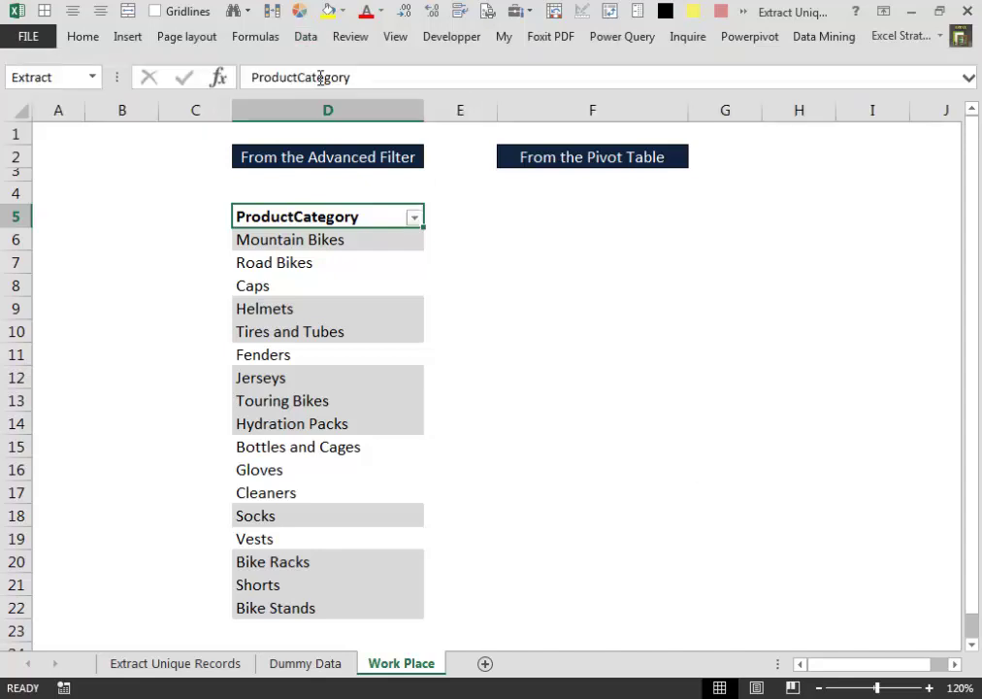
{"action": "left_click", "coordinate": [413, 217]}
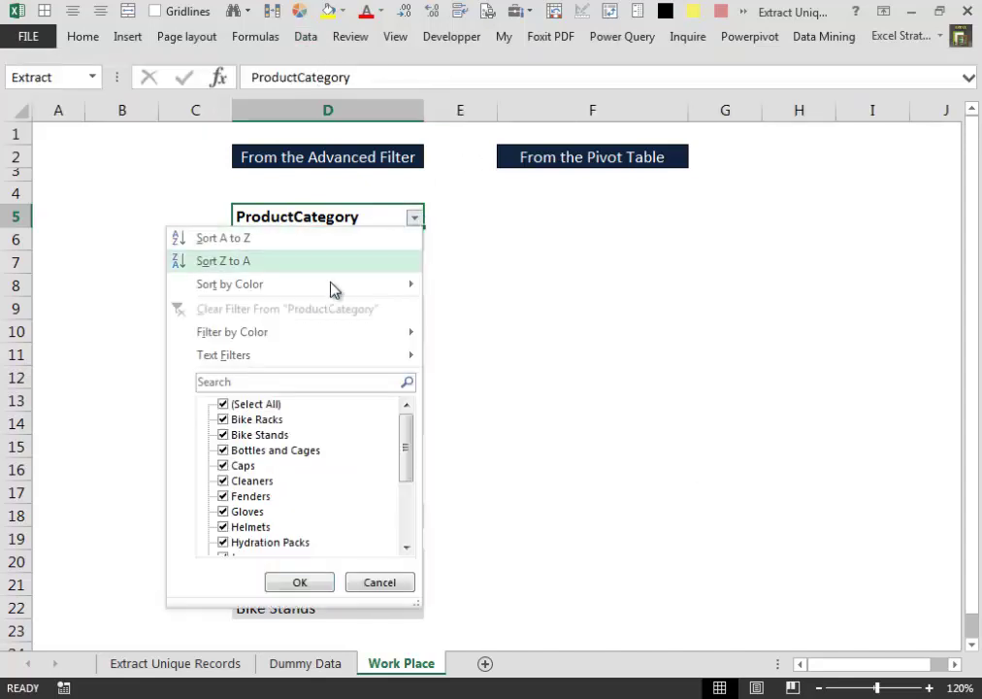
{"action": "left_click", "coordinate": [209, 240]}
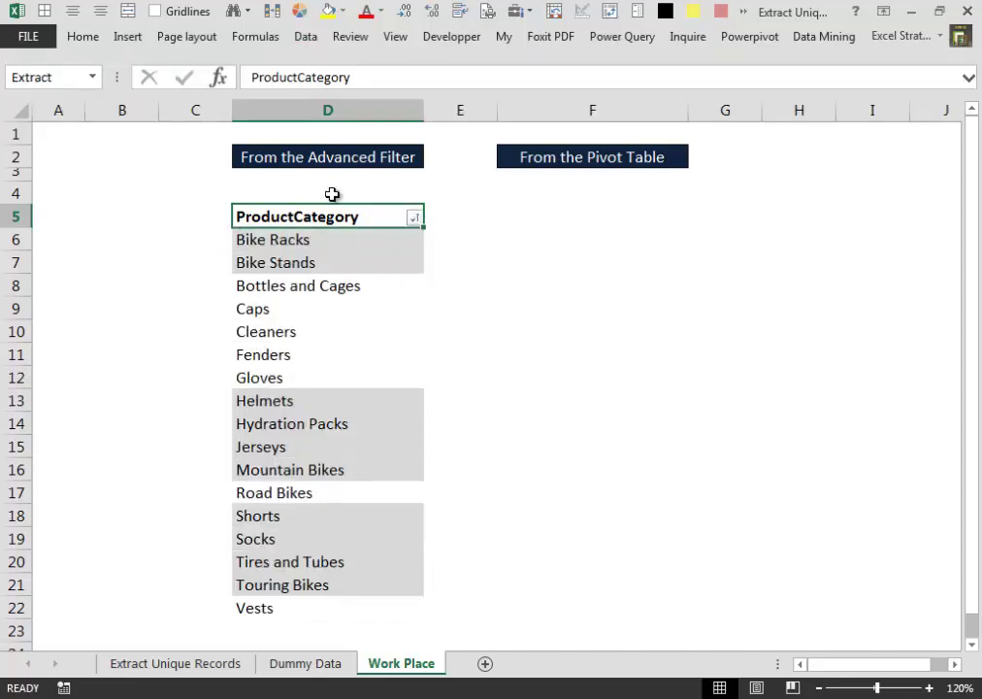
{"action": "left_click", "coordinate": [307, 42]}
{"action": "left_click", "coordinate": [316, 93]}
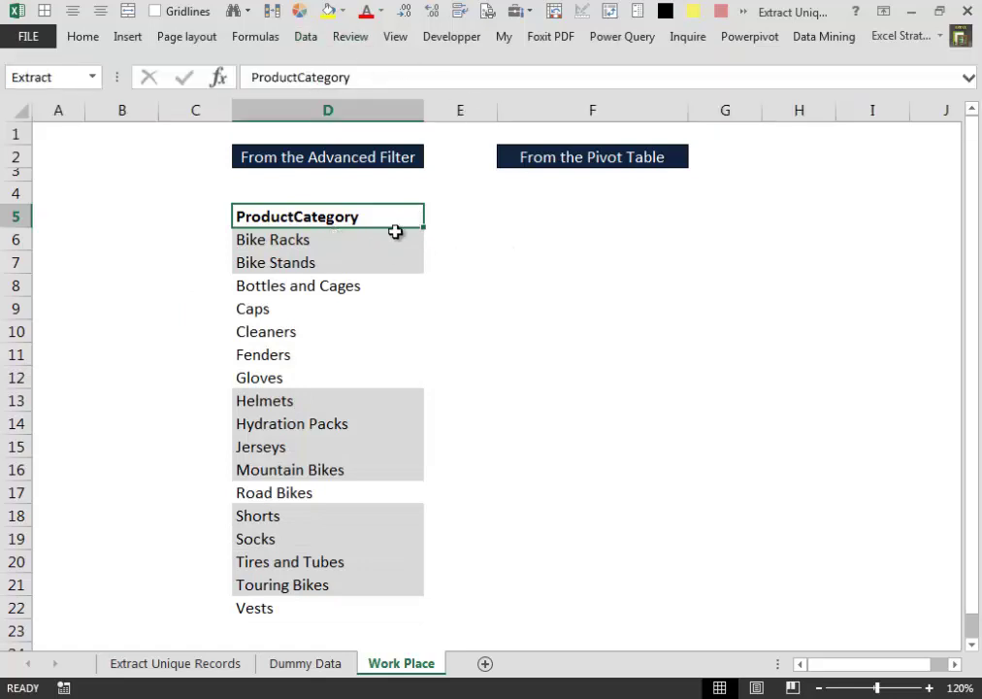
- Clear the formatting of the extracted category entries in D6:D22, leaving the header cell selected
{"action": "key", "text": "Down"}
{"action": "key", "text": "ctrl+shift+Down"}
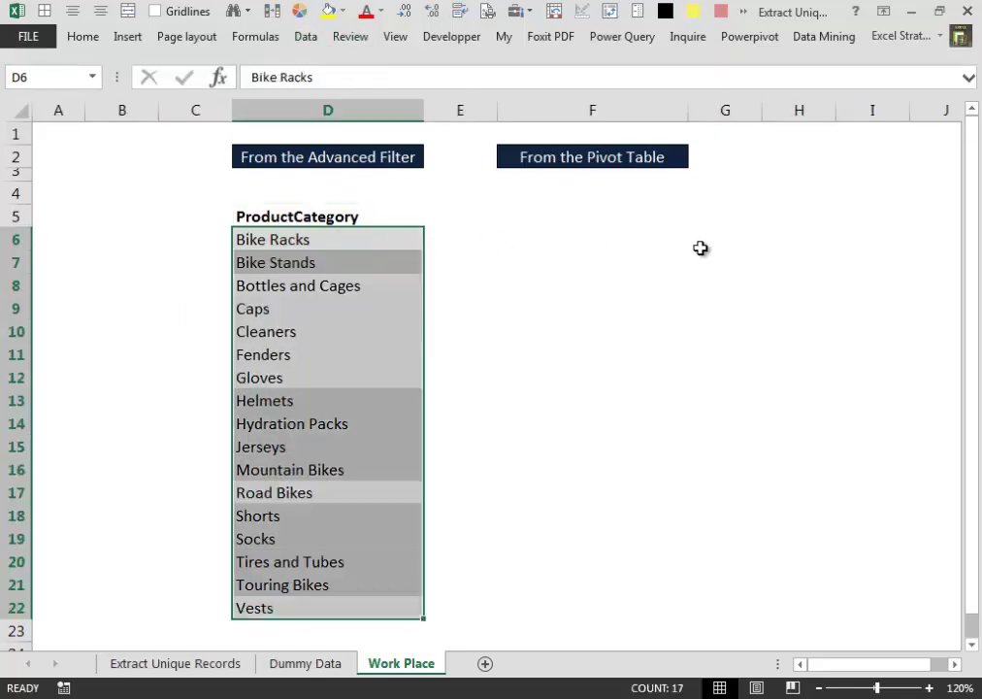
{"action": "key", "text": "alt"}
{"action": "key", "text": "e"}
{"action": "key", "text": "a"}
{"action": "key", "text": "f"}
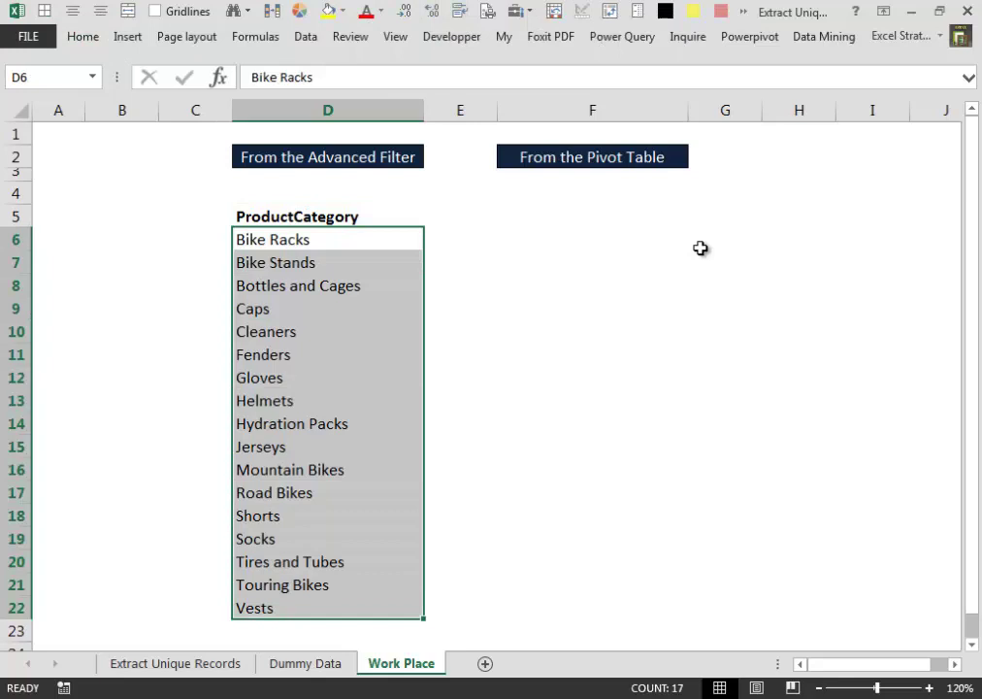
{"action": "left_click", "coordinate": [342, 219]}
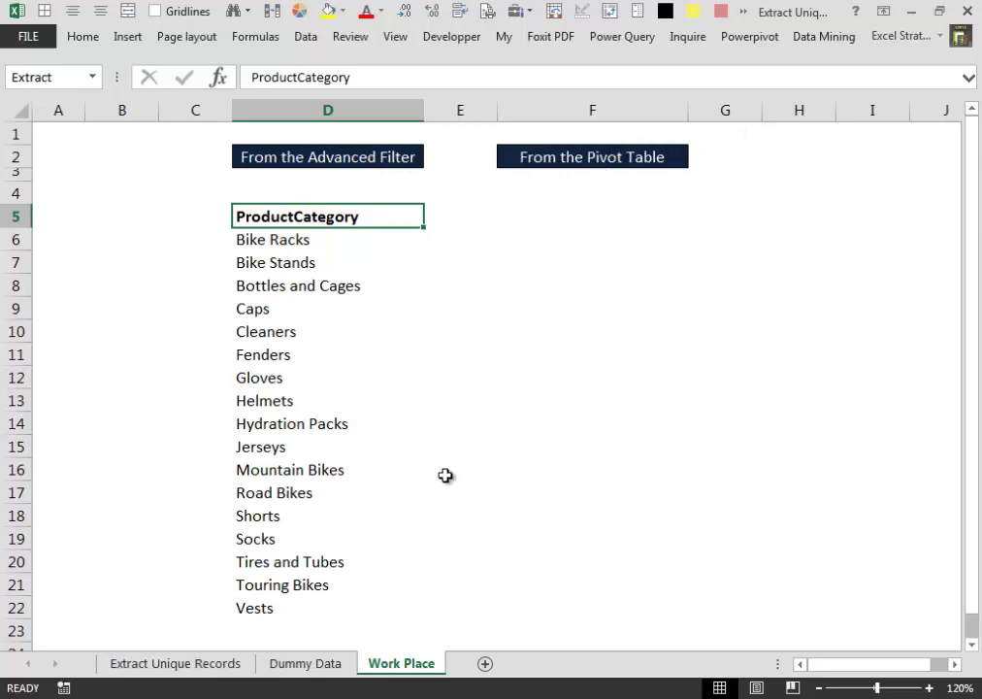
- Create a PivotTable from Table1 of the Dummy Data sheet on a new worksheet, with ProductCategory as its row field
{"action": "left_click", "coordinate": [301, 664]}
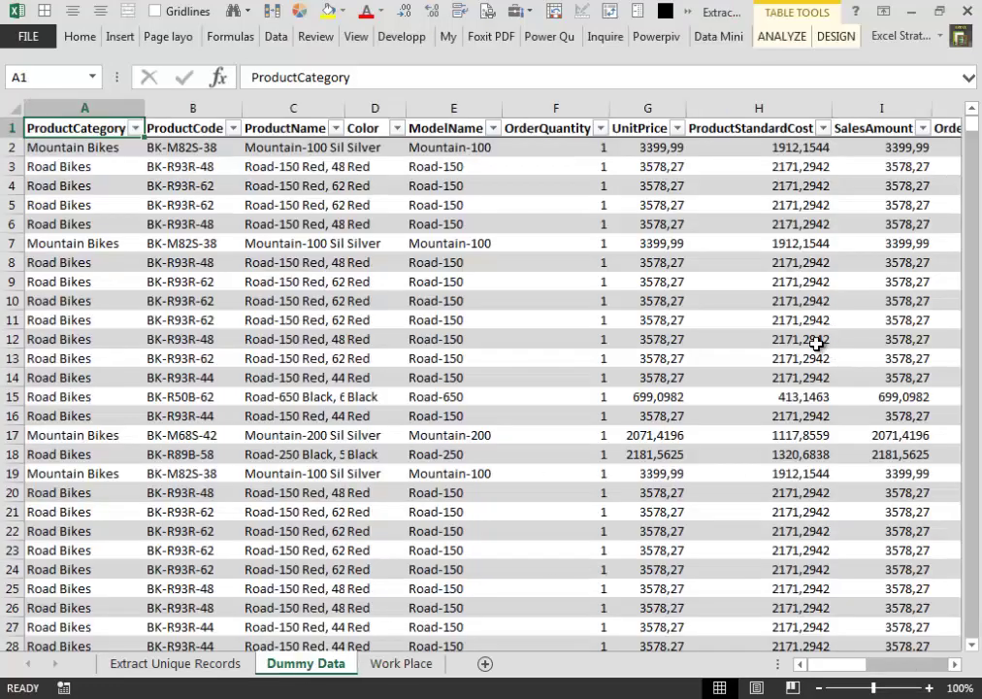
{"action": "left_click", "coordinate": [121, 184]}
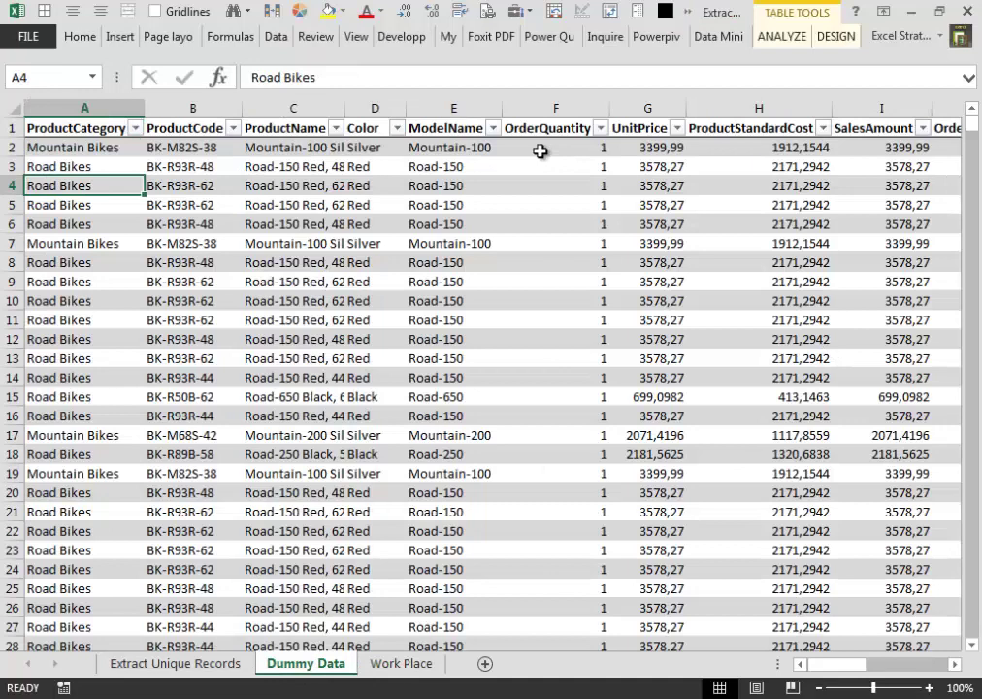
{"action": "left_click", "coordinate": [120, 39]}
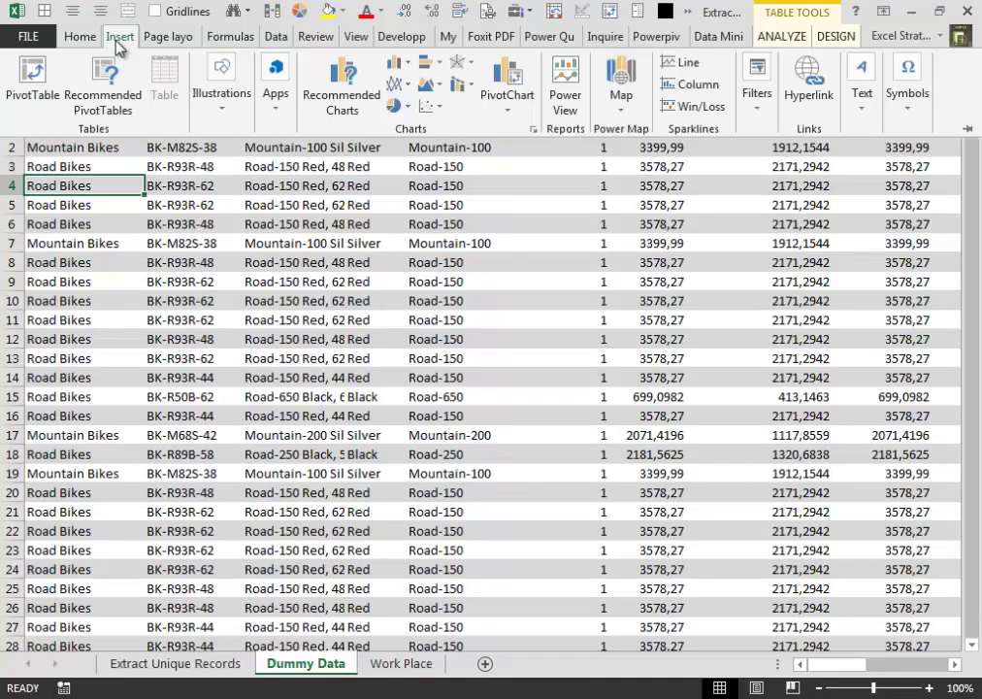
{"action": "left_click", "coordinate": [32, 82]}
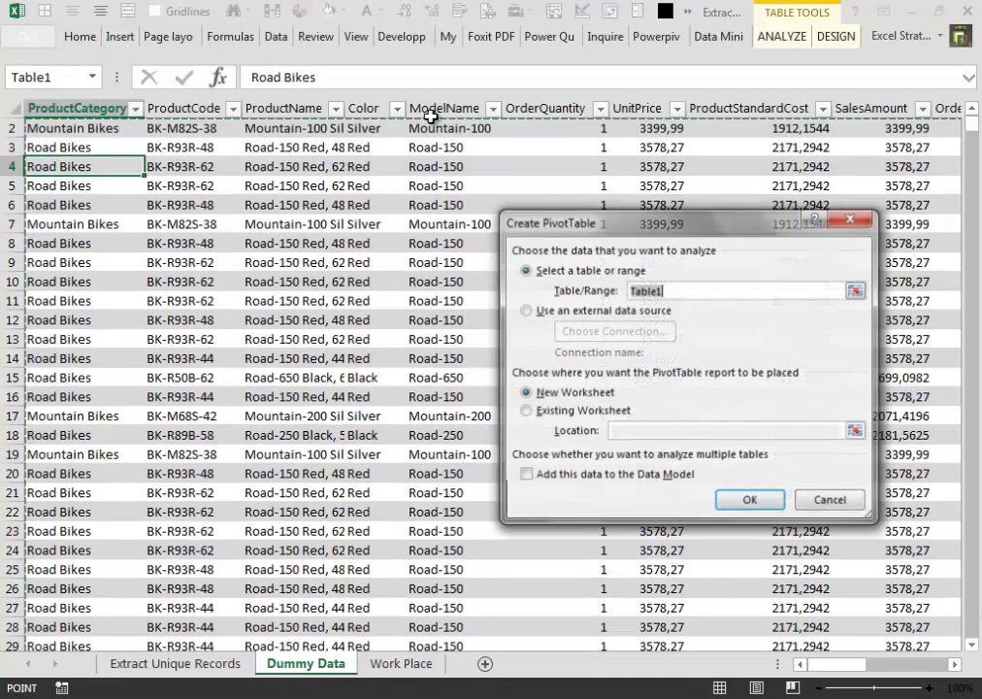
{"action": "left_click_drag", "start_coordinate": [671, 234], "coordinate": [543, 228]}
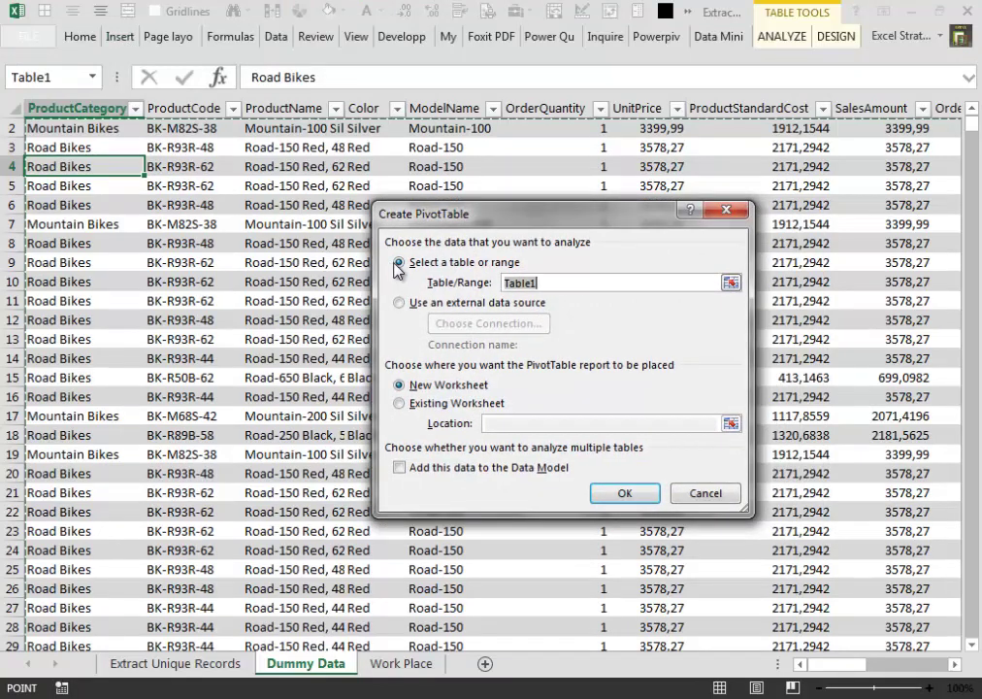
{"action": "left_click_drag", "start_coordinate": [466, 212], "coordinate": [479, 219]}
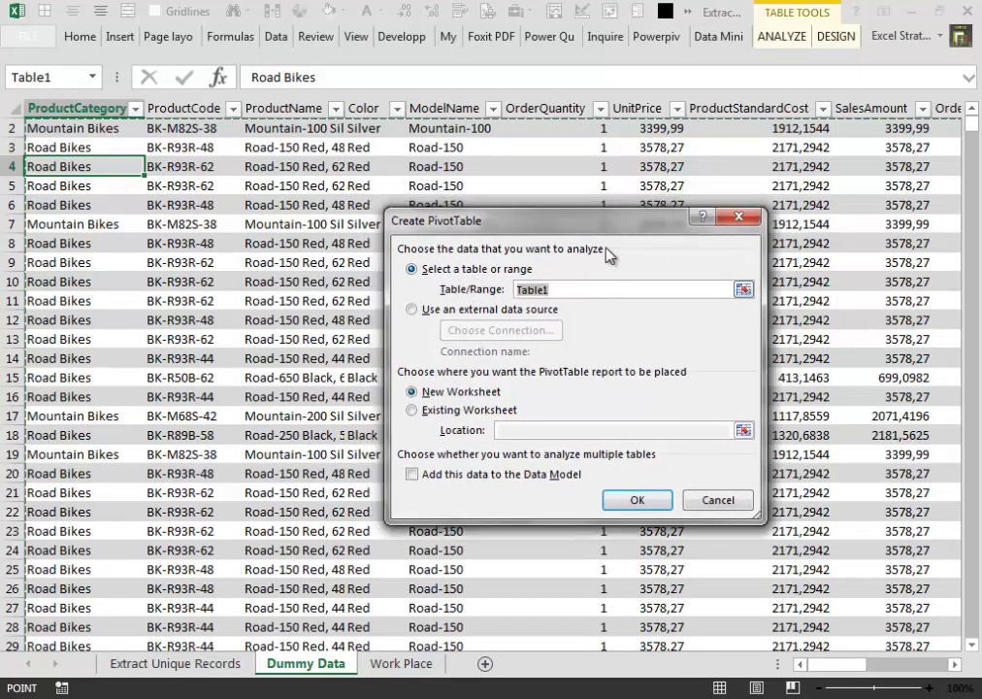
{"action": "left_click_drag", "start_coordinate": [615, 225], "coordinate": [620, 235]}
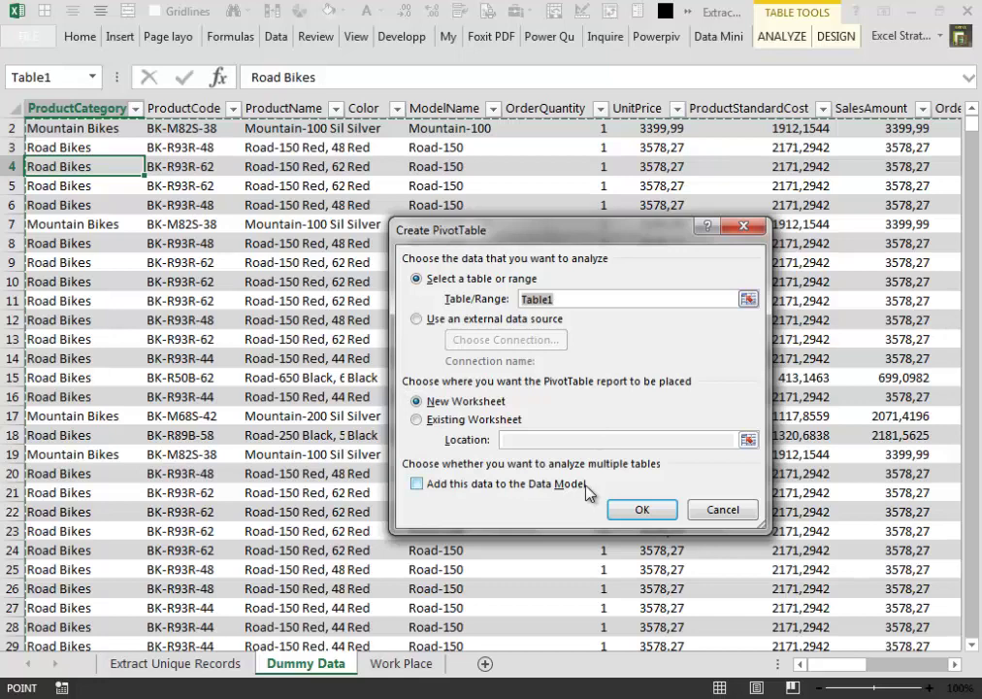
{"action": "left_click", "coordinate": [642, 512]}
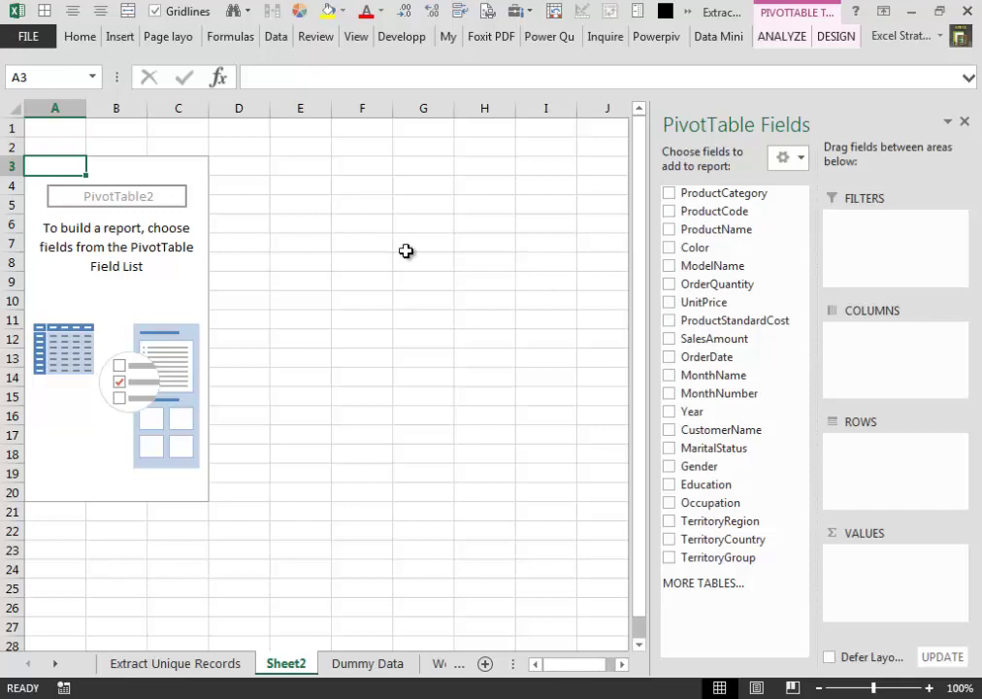
{"action": "left_click", "coordinate": [49, 206]}
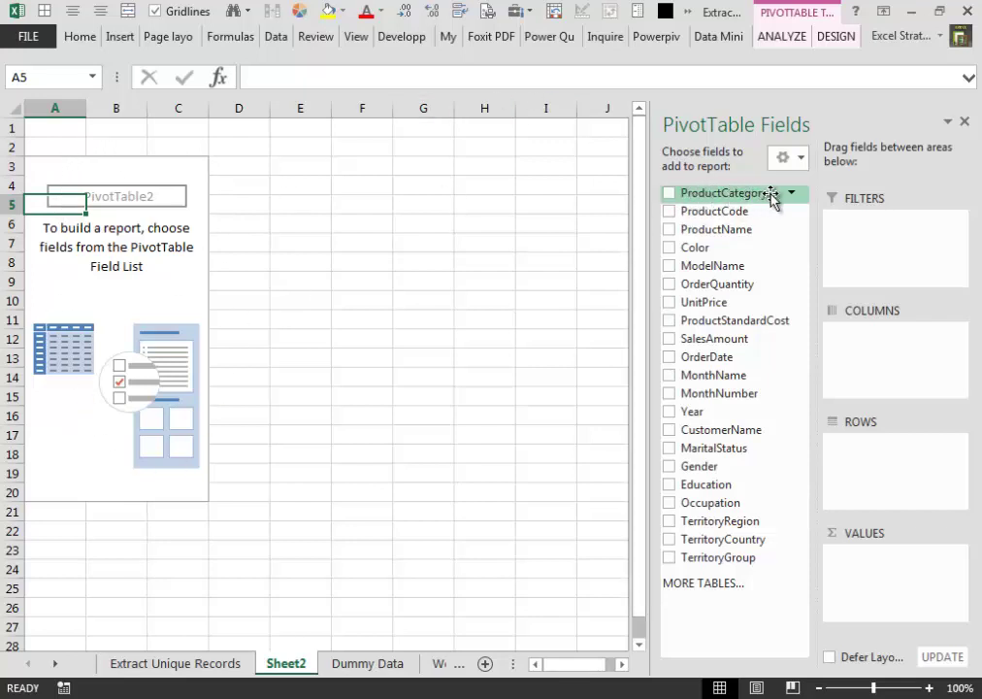
{"action": "left_click", "coordinate": [669, 193]}
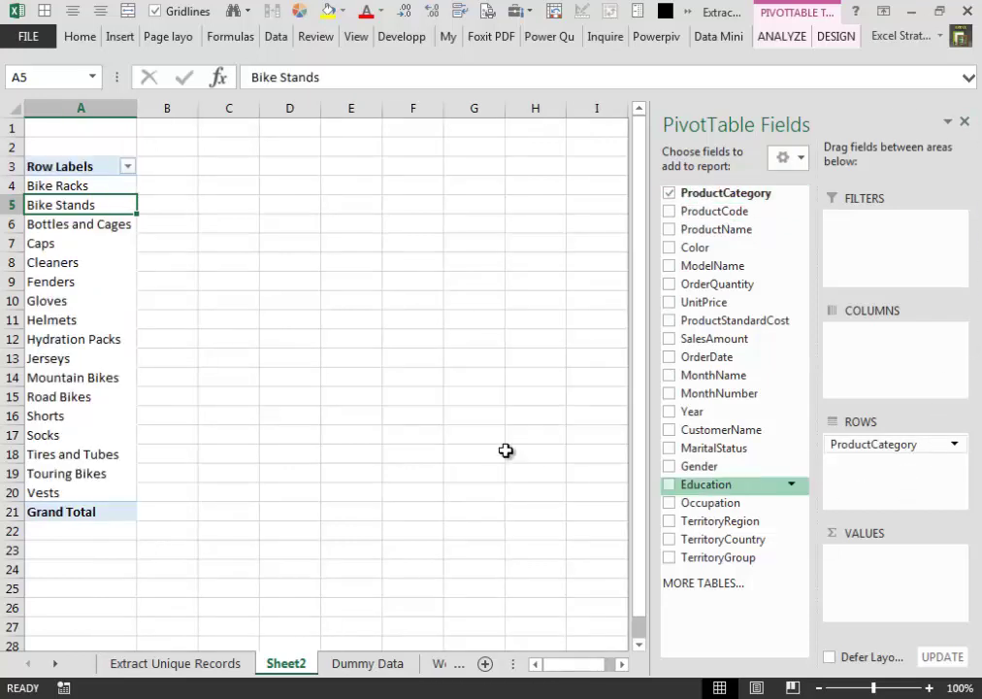
- Copy the category labels in A4:A20 of the PivotTable, without the grand total, and paste them into the Work Place sheet from cell F6
{"action": "left_click_drag", "start_coordinate": [94, 181], "coordinate": [72, 486]}
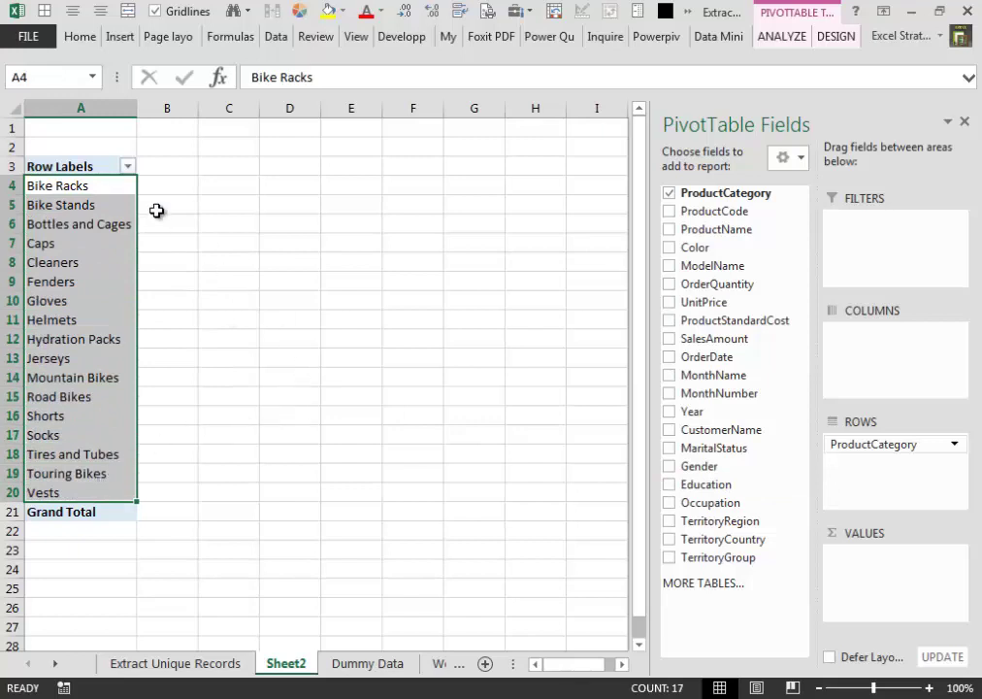
{"action": "right_click", "coordinate": [85, 191]}
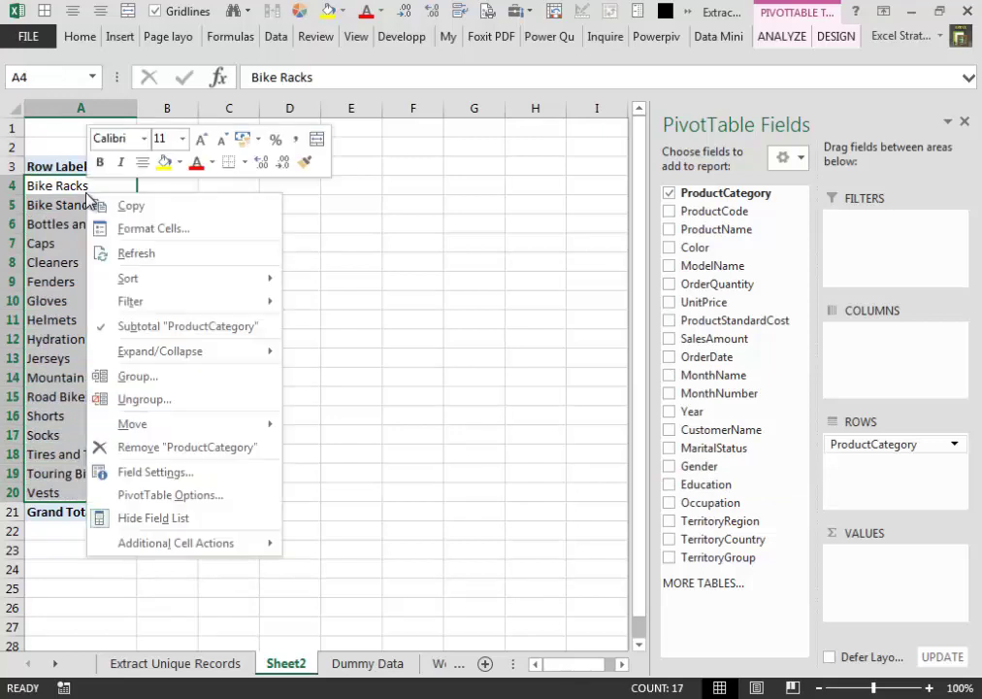
{"action": "left_click", "coordinate": [98, 200]}
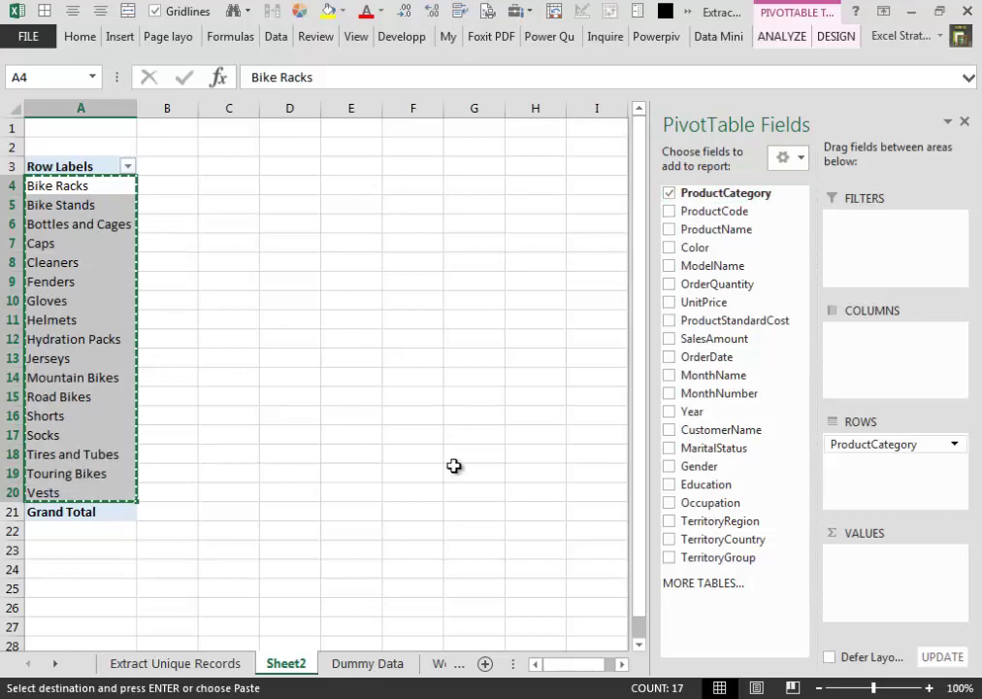
{"action": "left_click", "coordinate": [448, 665]}
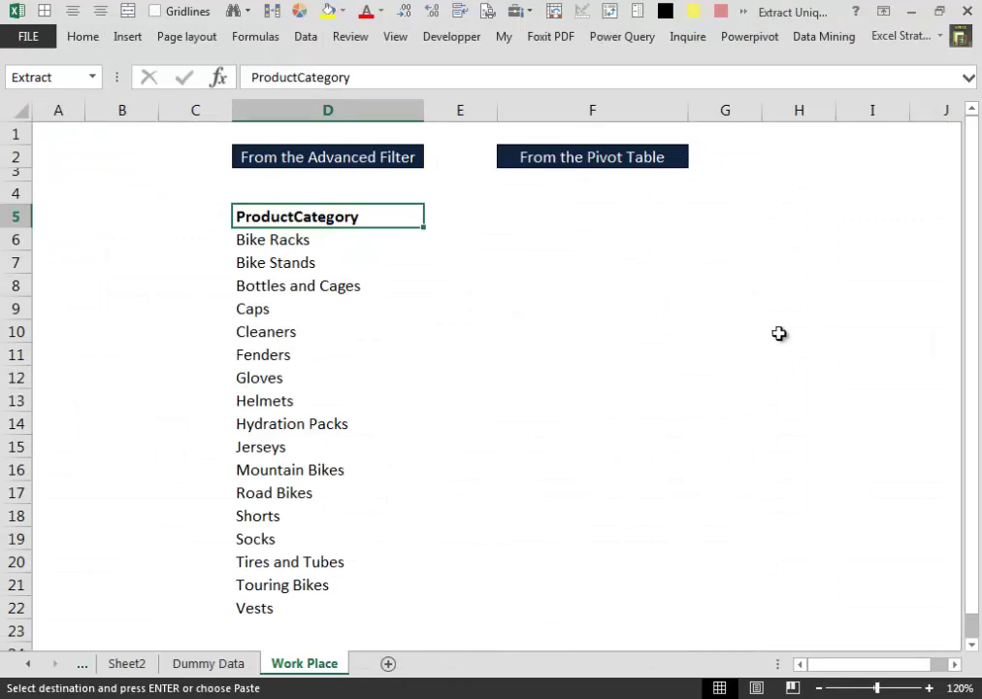
{"action": "left_click", "coordinate": [607, 240]}
{"action": "right_click", "coordinate": [608, 239]}
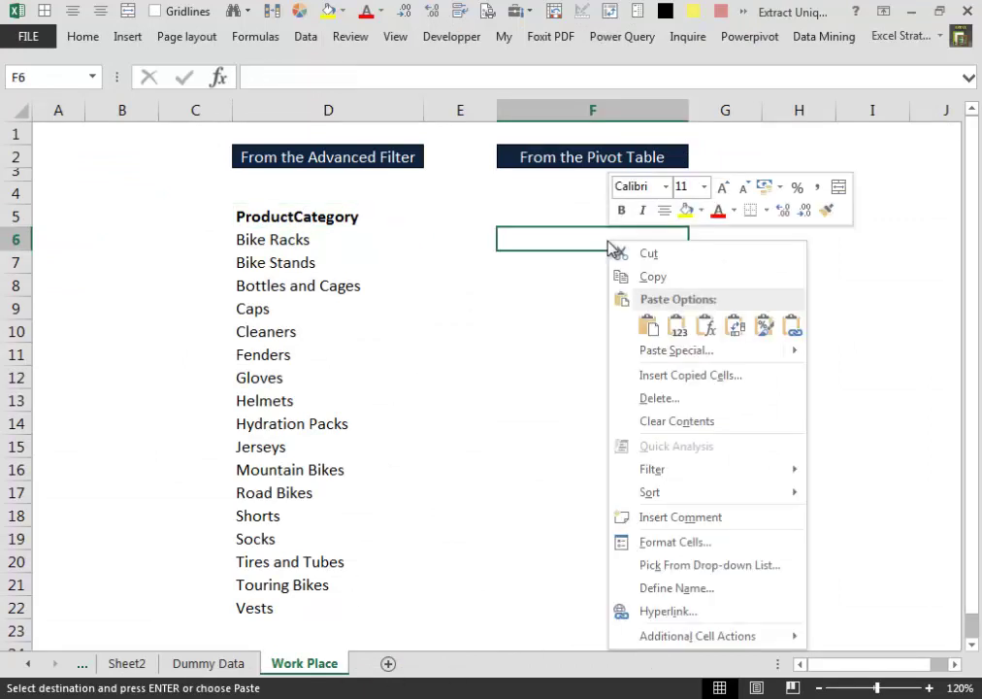
{"action": "left_click", "coordinate": [648, 326]}
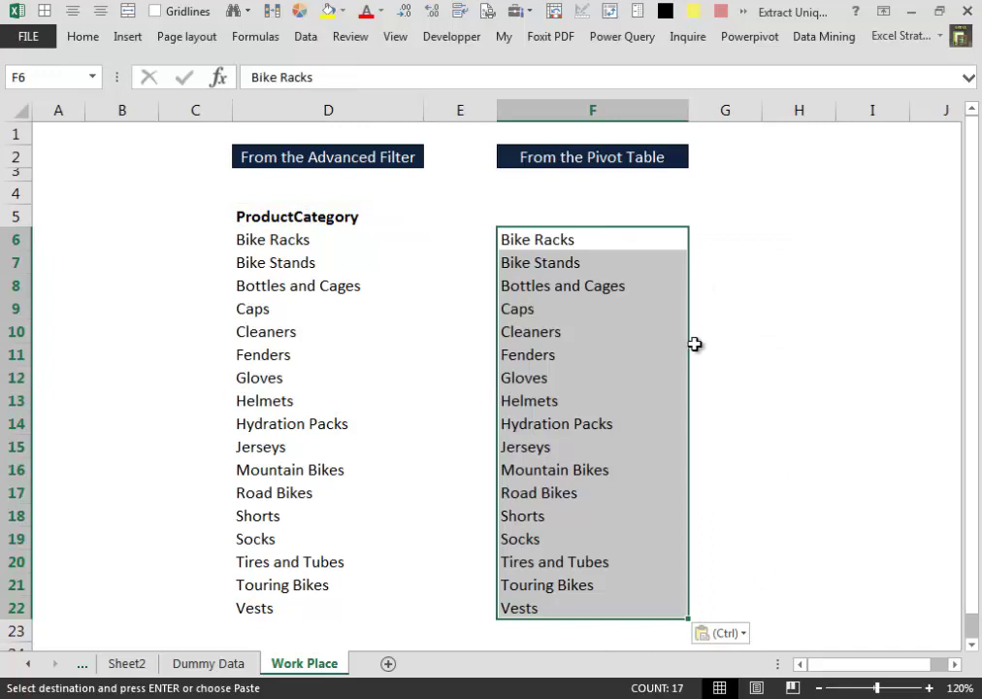
- Copy the ProductCategory header from D5 to F5, above the list taken from the PivotTable
{"action": "left_click", "coordinate": [364, 218]}
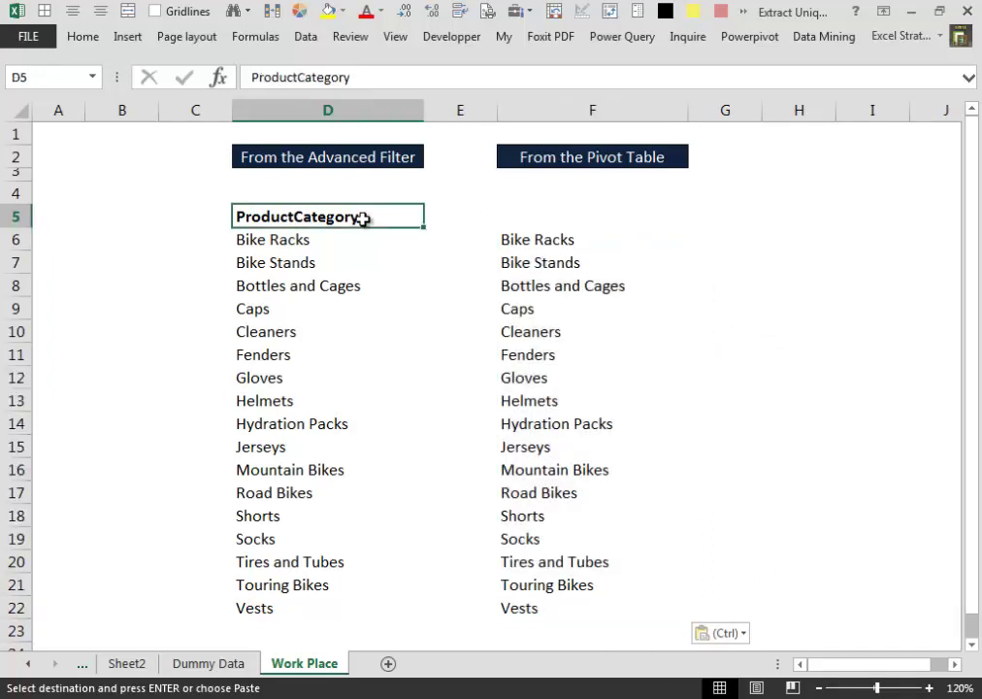
{"action": "left_click_drag", "start_coordinate": [427, 221], "coordinate": [590, 215]}
{"action": "left_click", "coordinate": [749, 307]}
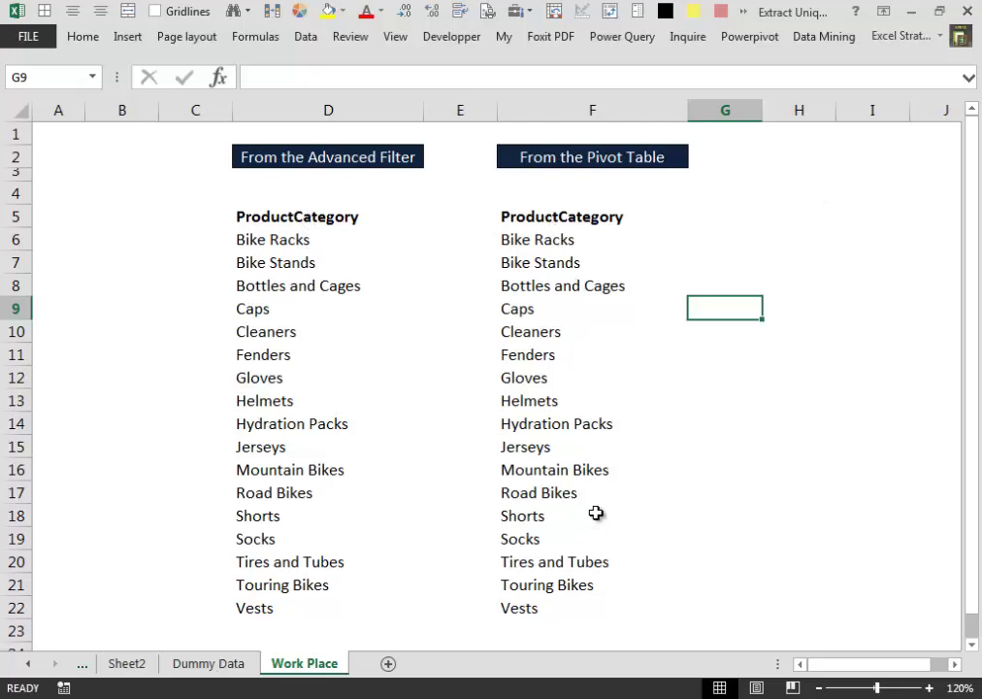
- Replace ProductCategory with Occupation as the row field of the PivotTable on Sheet2, and select the occupation labels in A4:A8
{"action": "left_click", "coordinate": [29, 663]}
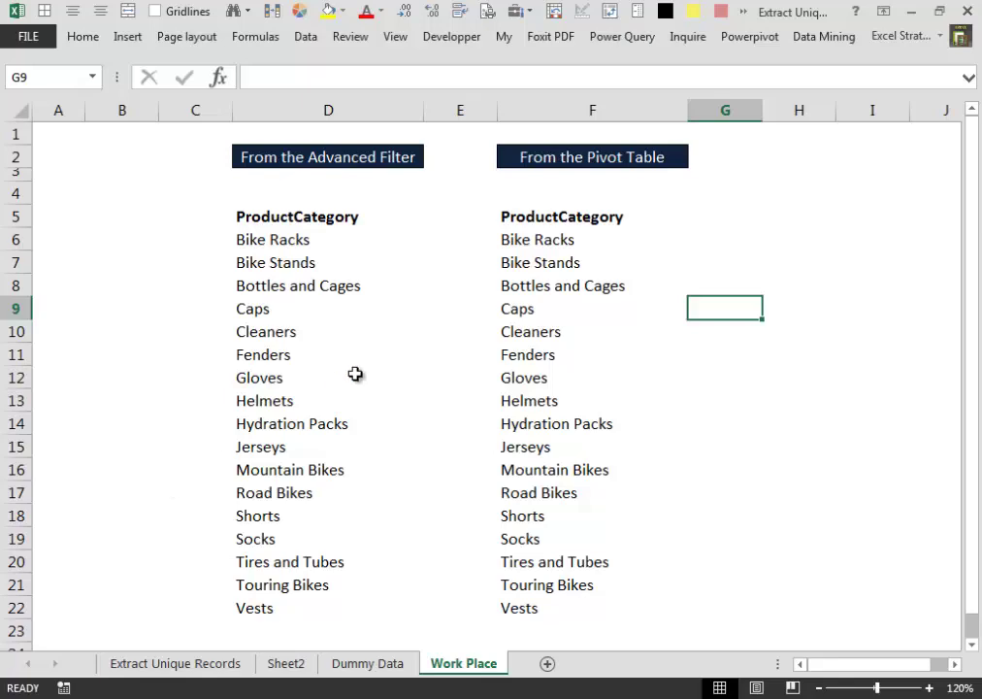
{"action": "left_click", "coordinate": [297, 668]}
{"action": "left_click", "coordinate": [408, 344]}
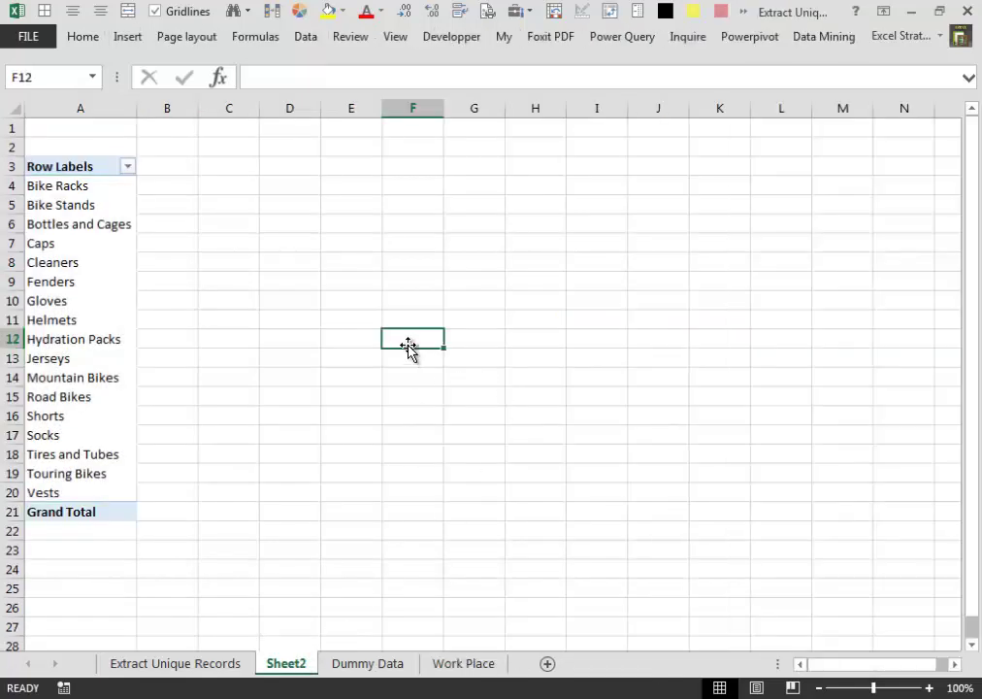
{"action": "left_click", "coordinate": [77, 185]}
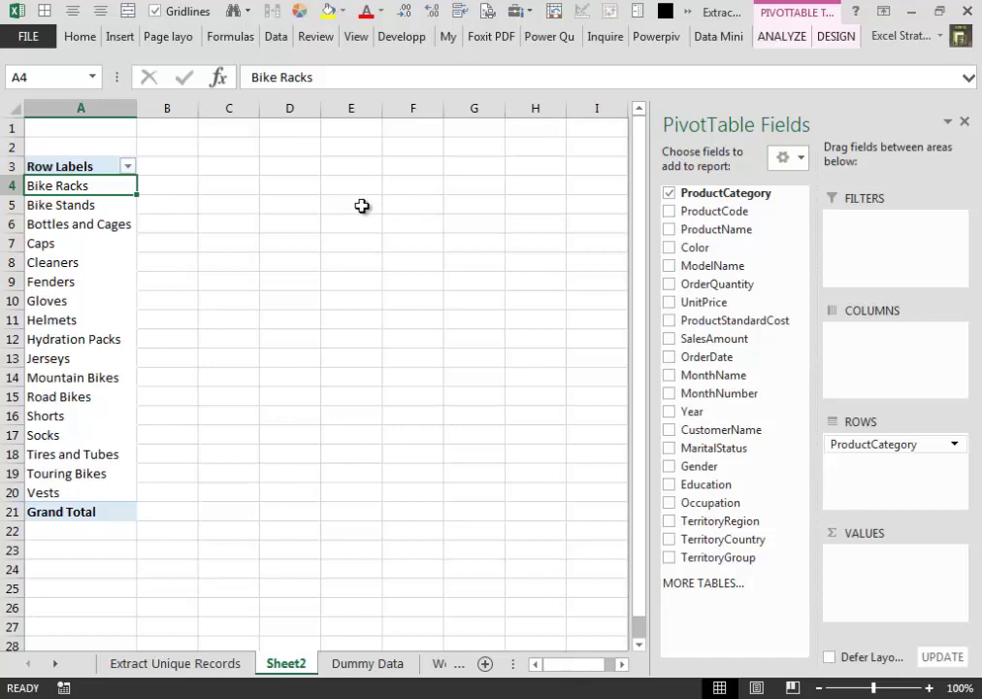
{"action": "left_click", "coordinate": [669, 197]}
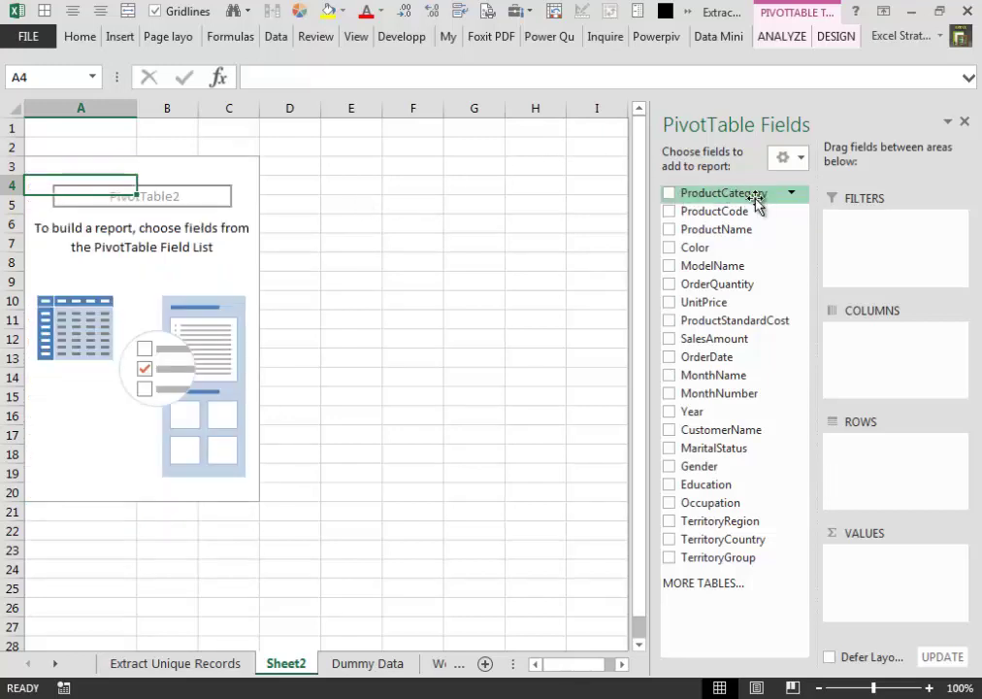
{"action": "left_click", "coordinate": [668, 503]}
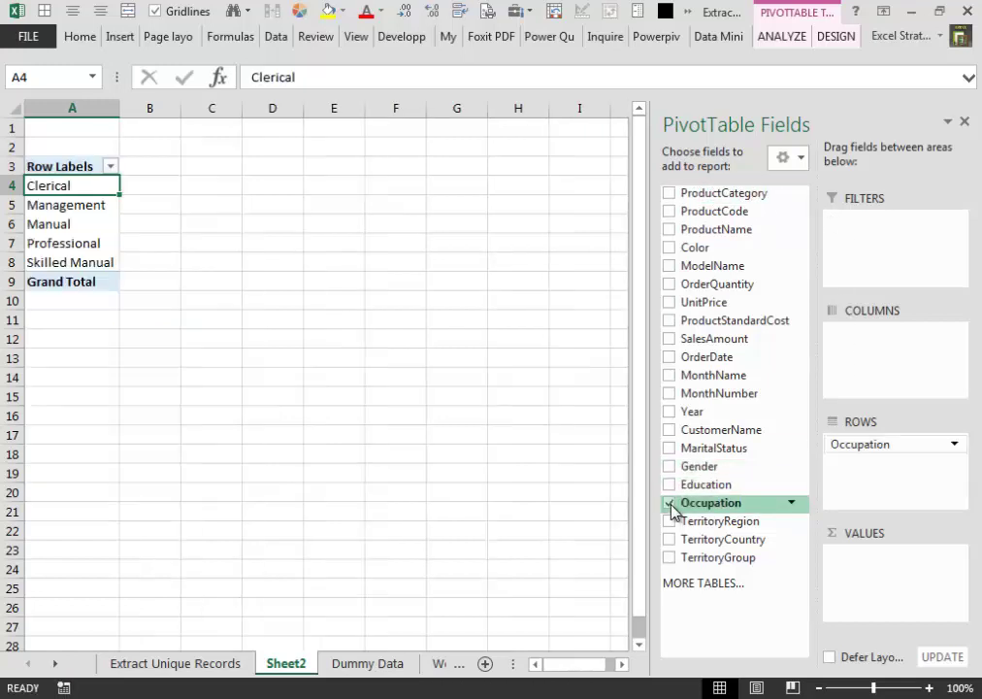
{"action": "left_click_drag", "start_coordinate": [64, 187], "coordinate": [68, 259]}
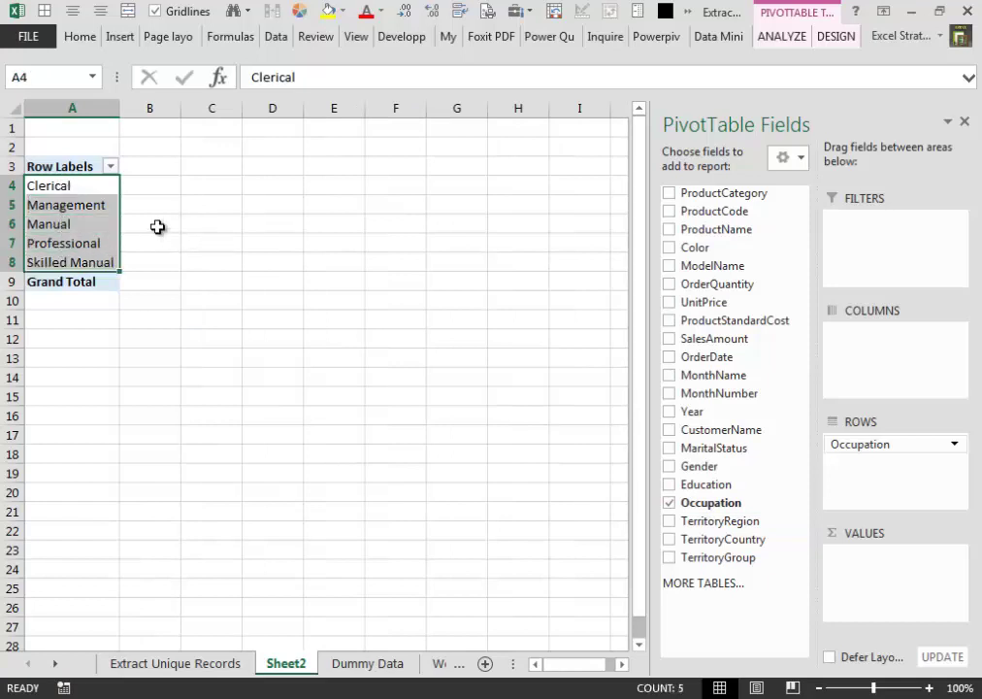